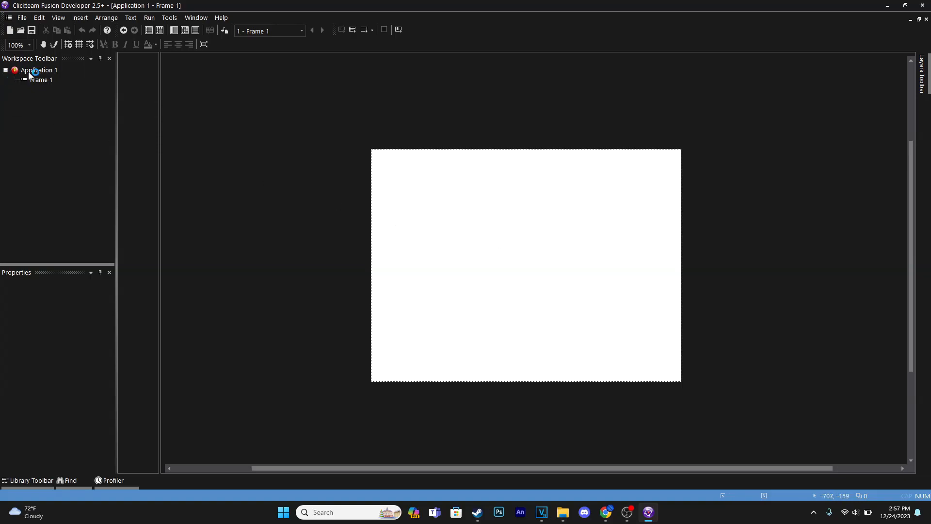
Step: Set the background color of Frame 1 to black, RGB 0, 0, 0
click(41, 80)
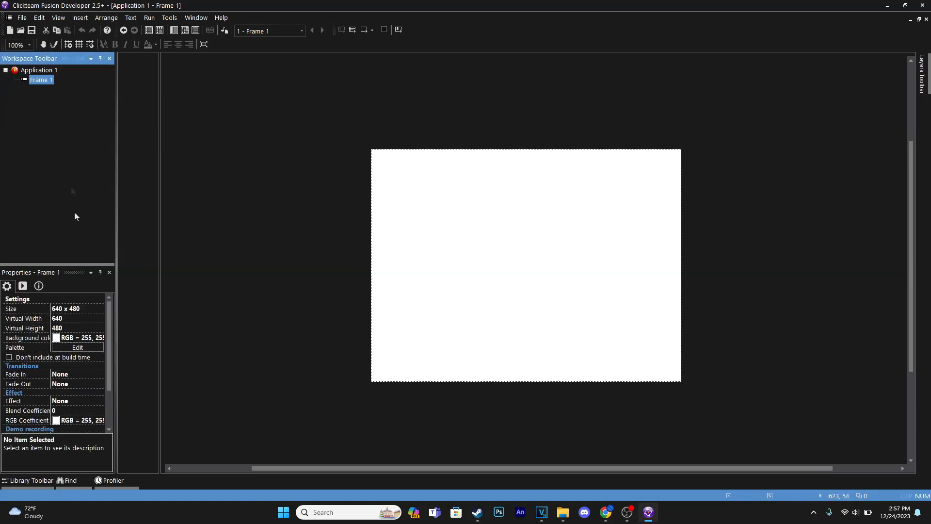
click(56, 338)
click(58, 340)
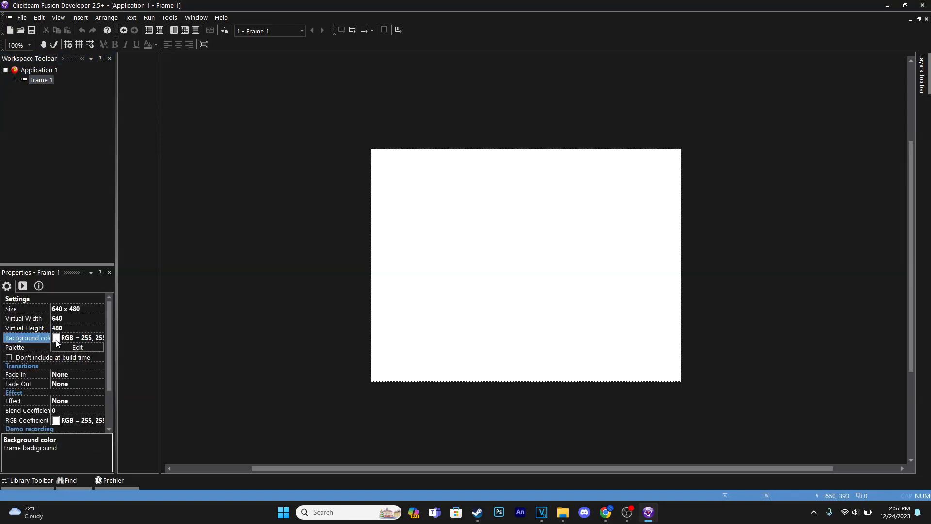
middle_drag(339, 176, 324, 237)
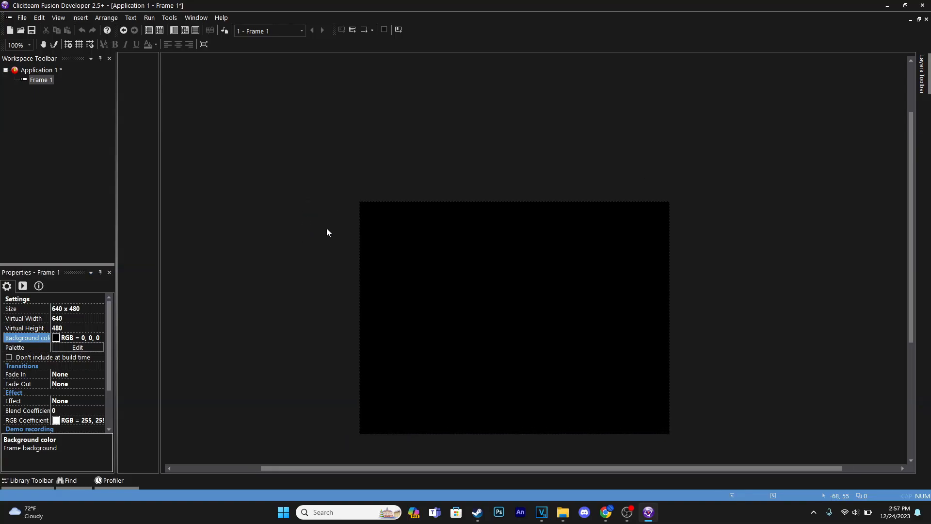
Step: Insert a new Active object just above the upper edge of the black frame
double_click(433, 172)
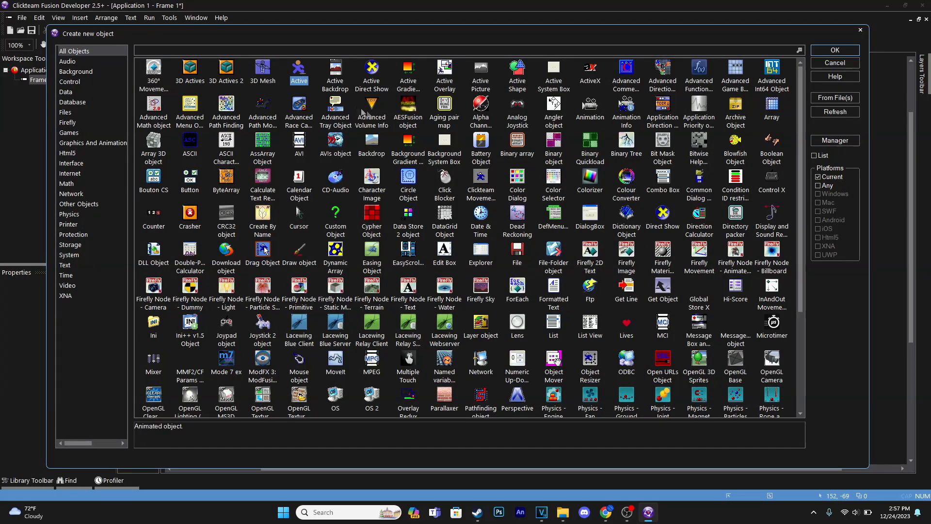
double_click(299, 78)
click(477, 180)
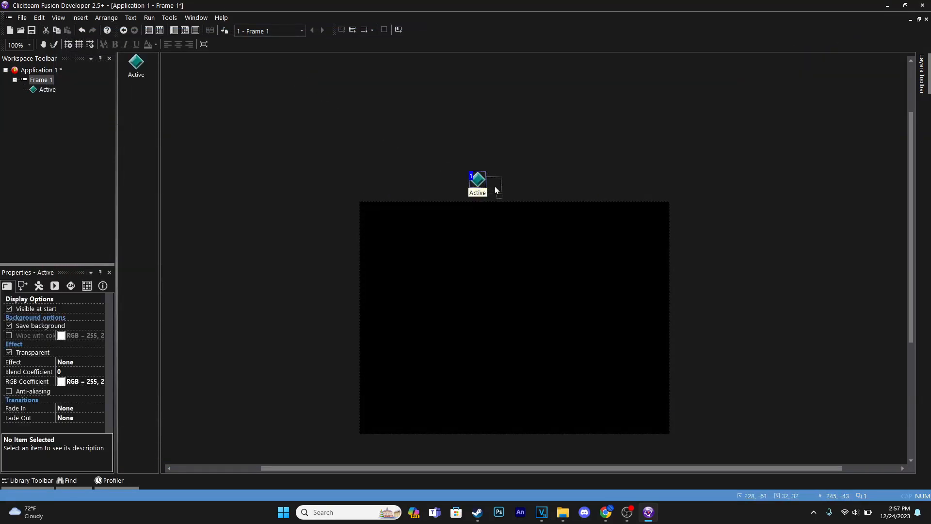
Step: Open the Active object's image for editing, clear the default picture, and set the secondary drawing color to white, FFFFFE
double_click(494, 185)
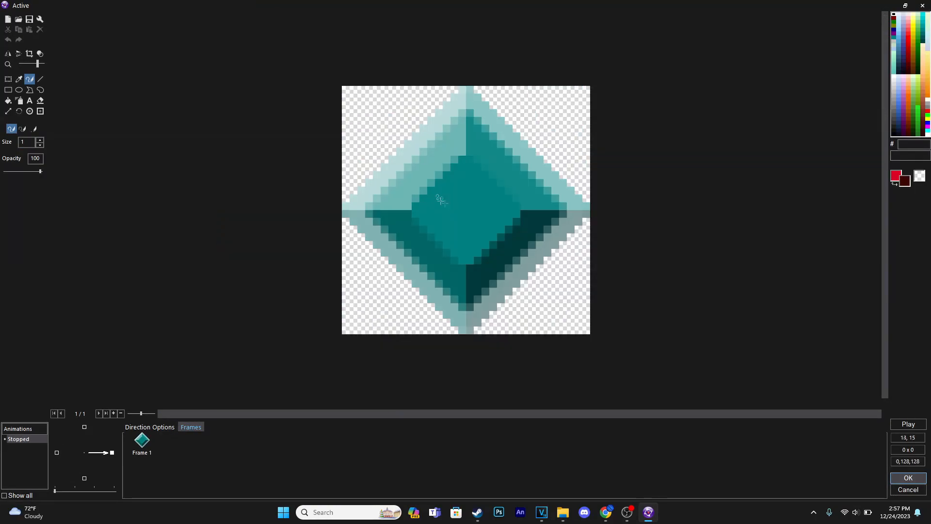
click(7, 19)
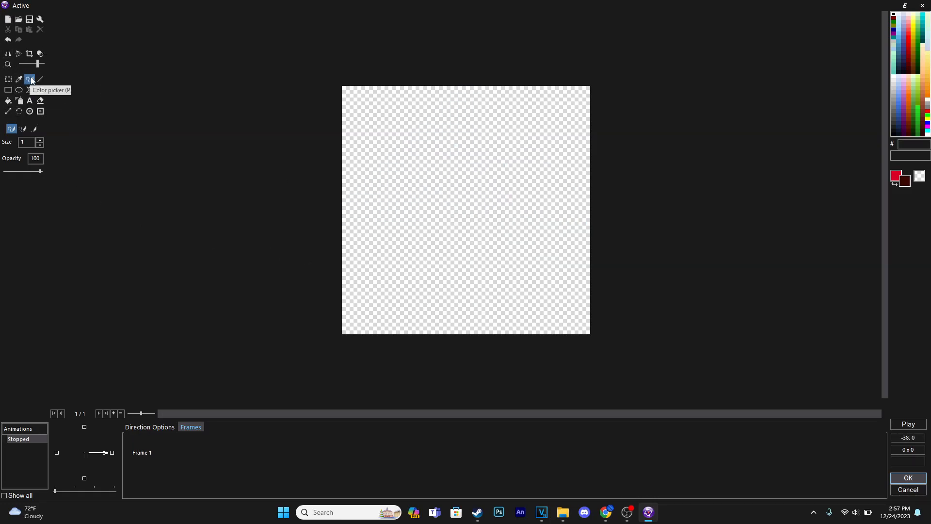
right_click(894, 76)
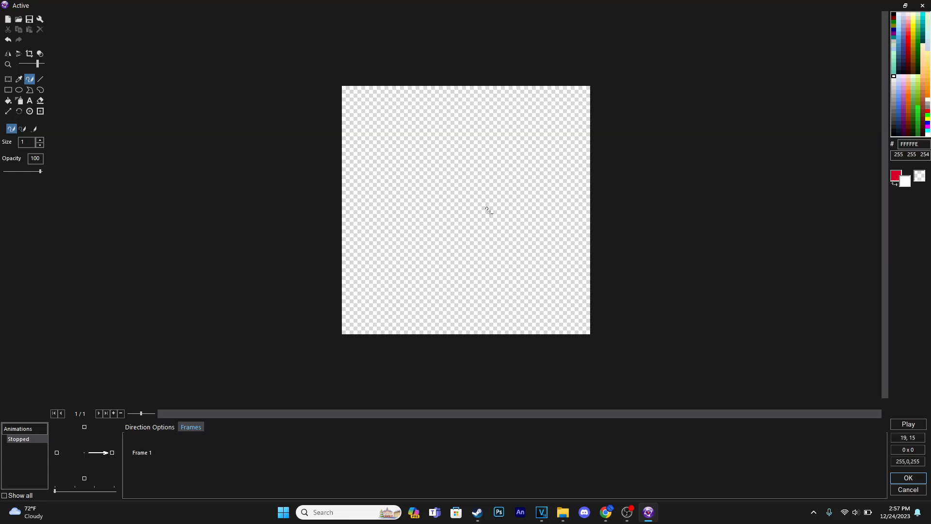
Step: Draw a white pixel-art snowflake with a cross-shaped core, end dots and four branched diagonals on the canvas
scroll(480, 199, up, 1)
right_drag(471, 189, 464, 212)
mouse_move(457, 196)
mouse_down()
mouse_move(461, 263)
mouse_move(456, 114)
mouse_move(477, 188)
mouse_move(519, 189)
mouse_up()
click(380, 206)
click(380, 173)
click(443, 96)
click(474, 97)
click(536, 174)
click(536, 205)
click(473, 283)
click(442, 206)
click(428, 222)
click(412, 237)
click(398, 239)
click(399, 251)
key(ctrl+z)
click(411, 251)
drag(473, 207, 489, 222)
click(502, 237)
click(503, 251)
click(518, 238)
mouse_move(475, 174)
mouse_down()
mouse_move(489, 159)
mouse_move(427, 159)
mouse_up()
click(504, 144)
click(519, 144)
click(505, 129)
click(412, 144)
click(412, 129)
click(397, 144)
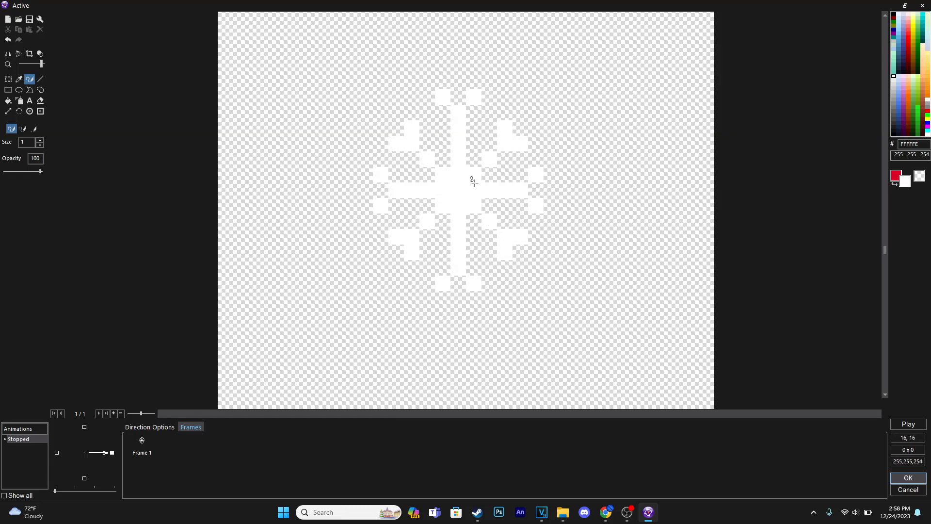
scroll(474, 183, down, 2)
scroll(463, 229, up, 2)
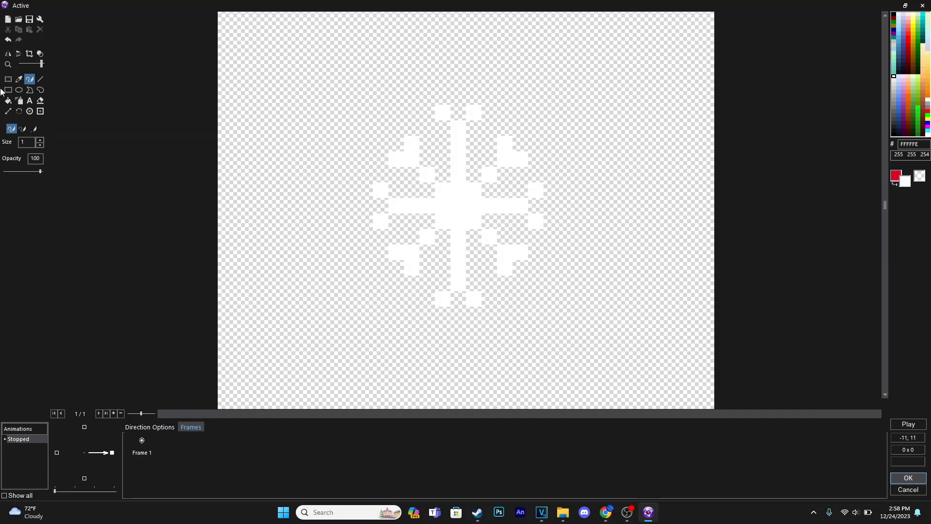
Step: Clear the image, draw a white plus-shaped dot of 3 x 3 pixels, and crop the canvas to it
click(8, 20)
click(452, 191)
mouse_move(452, 191)
mouse_down()
mouse_move(457, 220)
mouse_move(470, 205)
mouse_up()
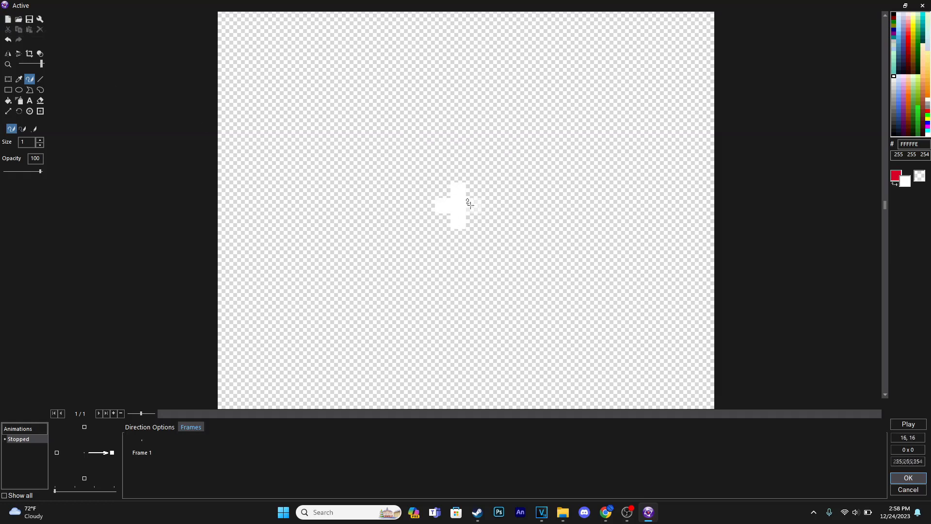
click(30, 54)
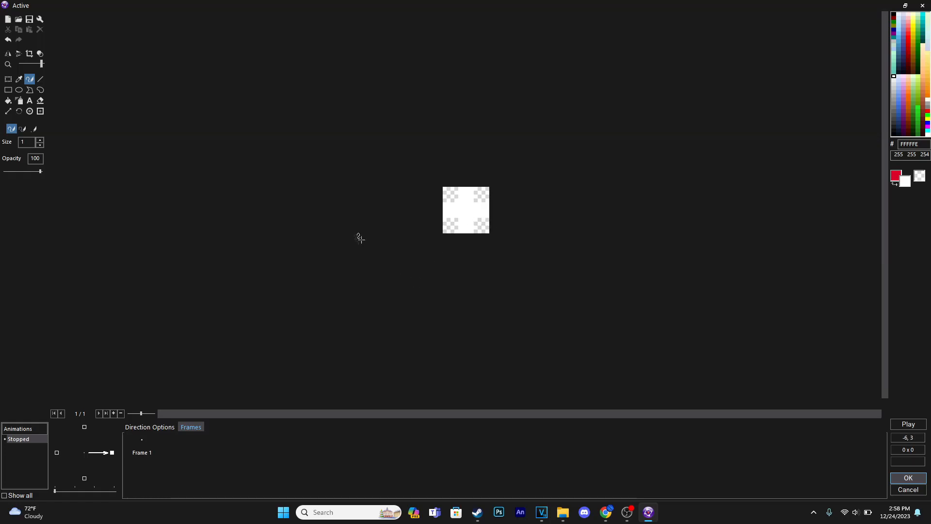
Step: Center the image's hot spot at x 1, y 1 and accept the edited image
click(31, 113)
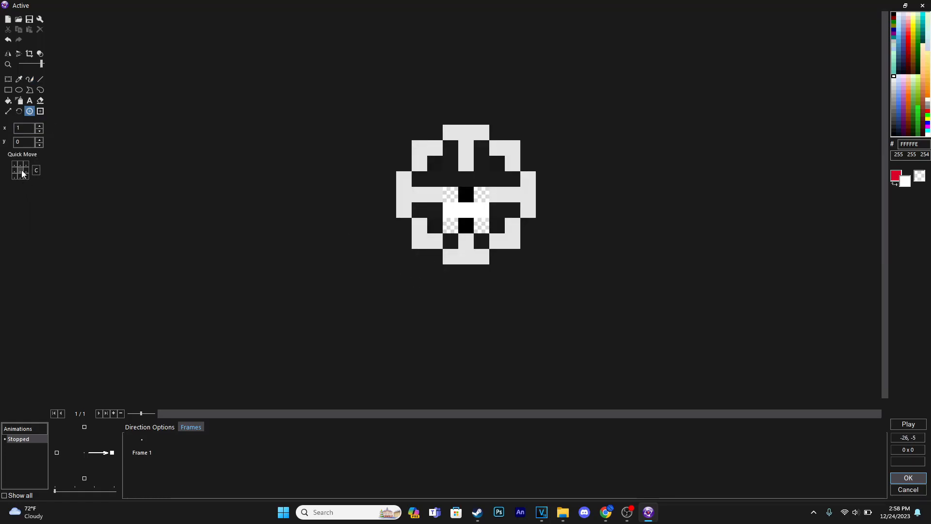
click(22, 175)
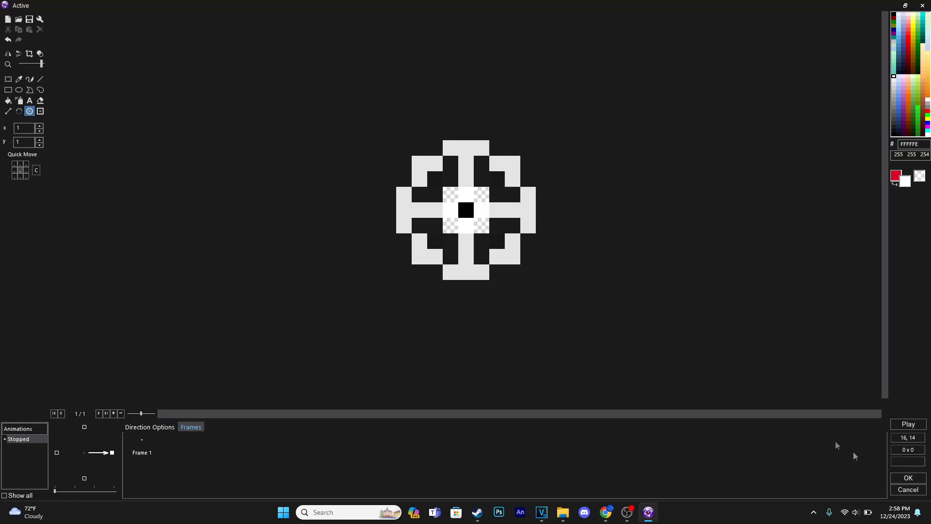
click(8, 78)
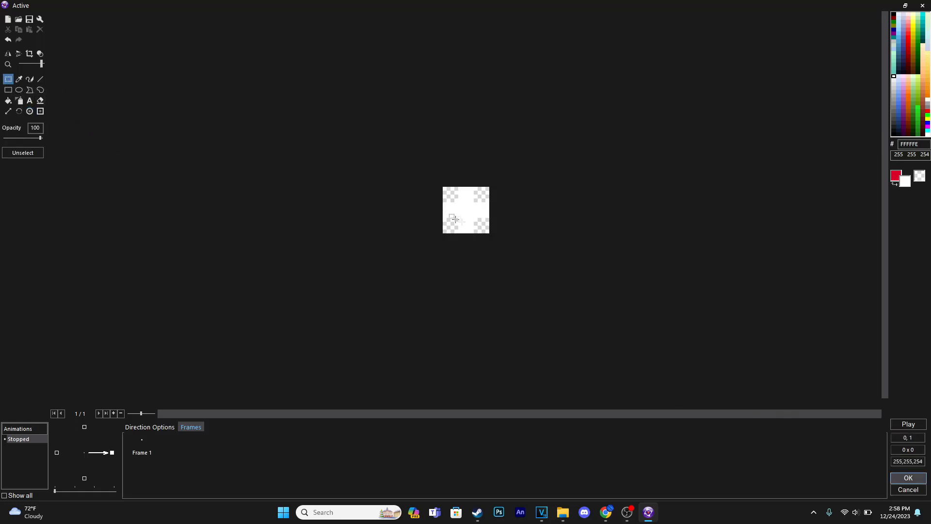
click(30, 112)
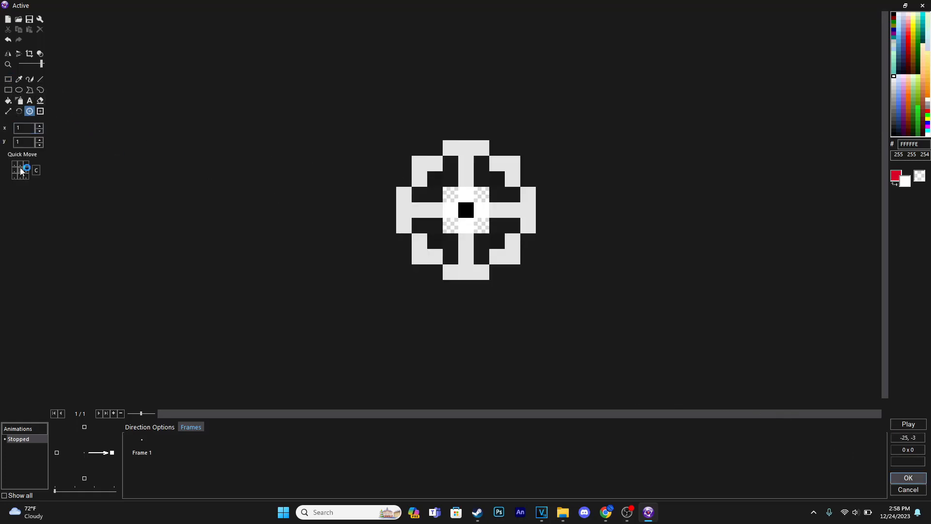
click(908, 478)
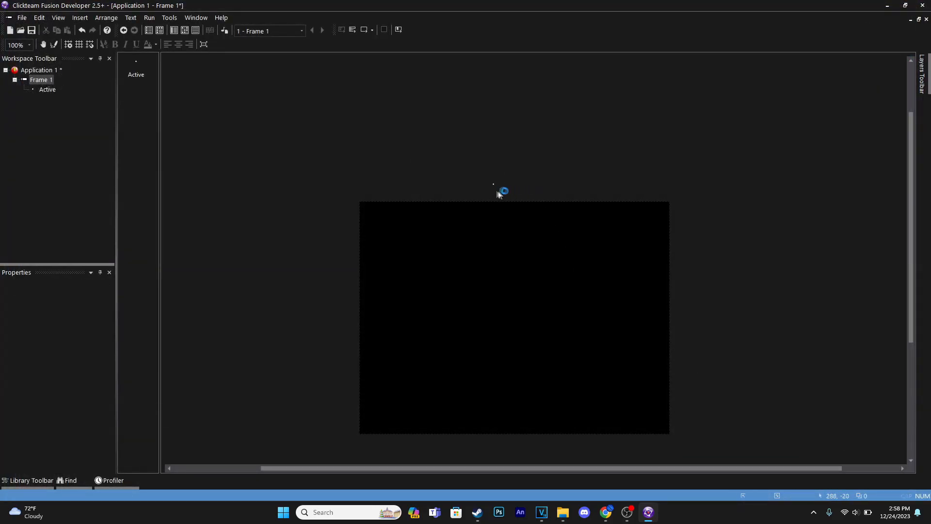
Step: Rename the Active object to Snow
click(494, 187)
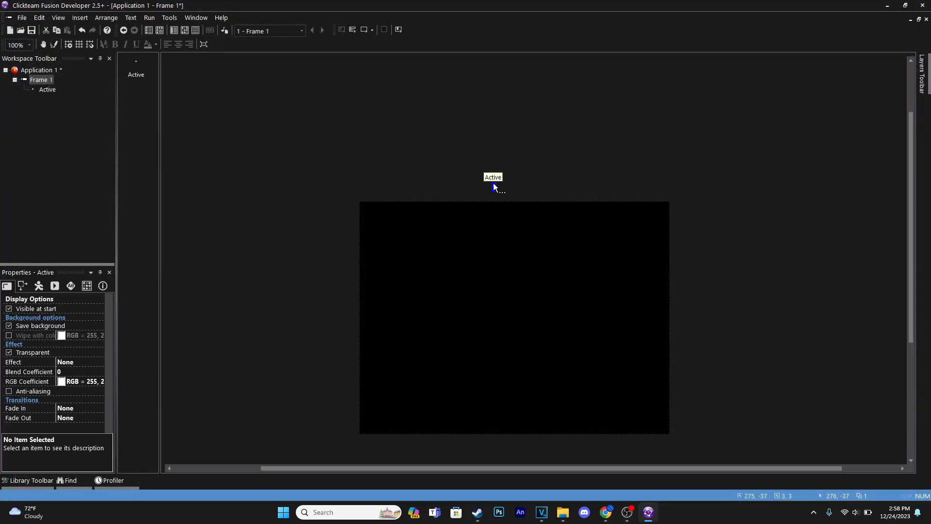
right_click(493, 184)
click(530, 216)
text(Snow)
key(Return)
click(493, 187)
drag(493, 183, 569, 195)
right_drag(494, 185, 607, 184)
click(606, 185)
middle_drag(538, 180, 510, 163)
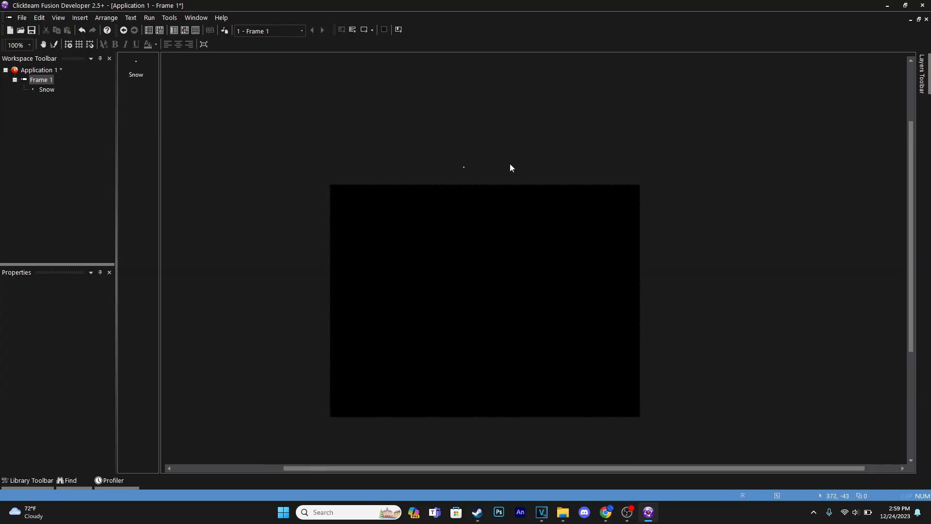
Step: Open the frame's event editor and add an Always condition as the first event
click(185, 29)
click(169, 74)
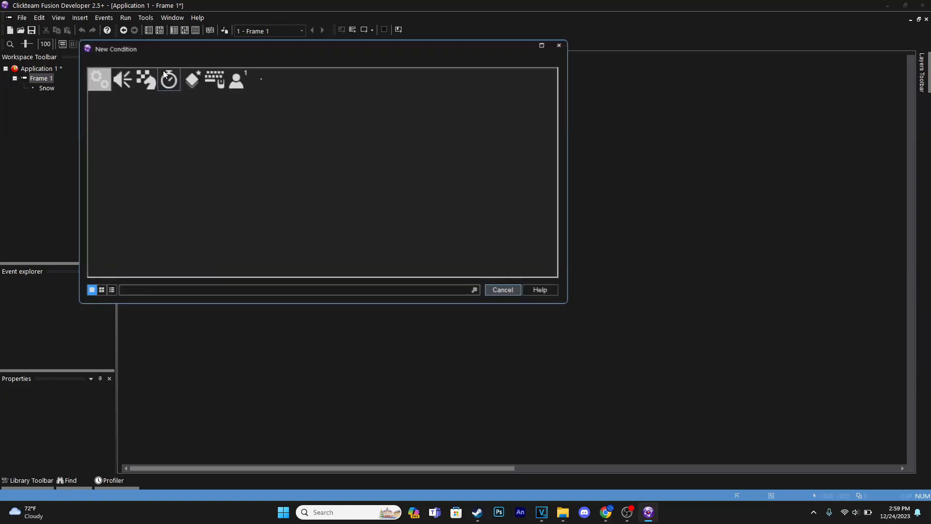
click(92, 77)
click(116, 89)
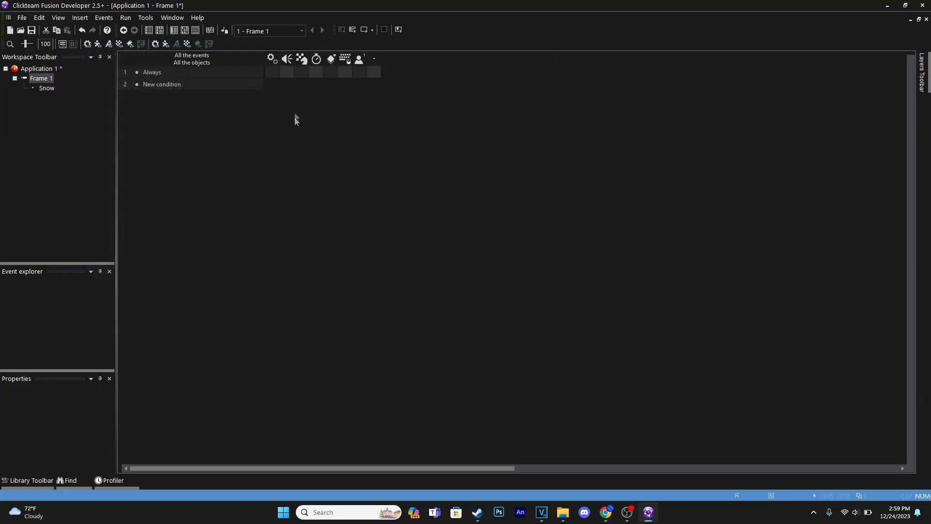
Step: Add an action to the Always event that creates the Snow object at given coordinates
click(329, 72)
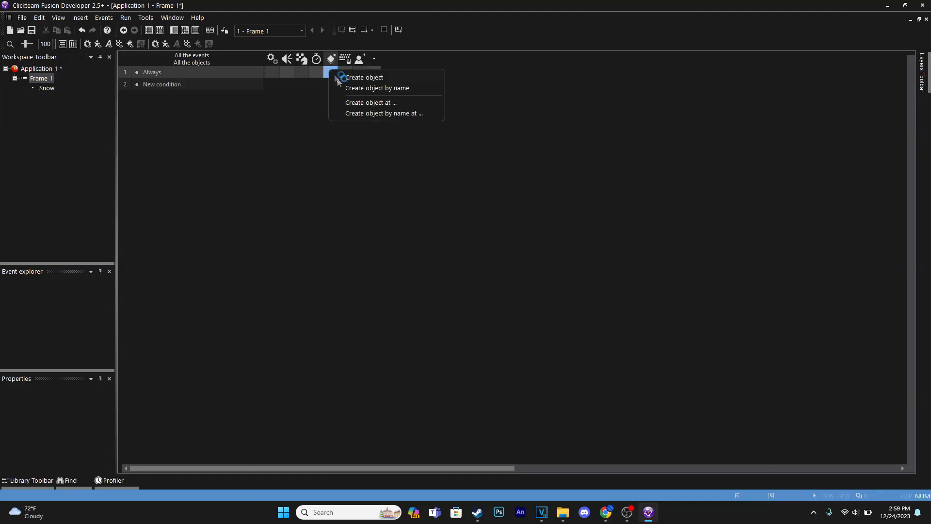
click(372, 104)
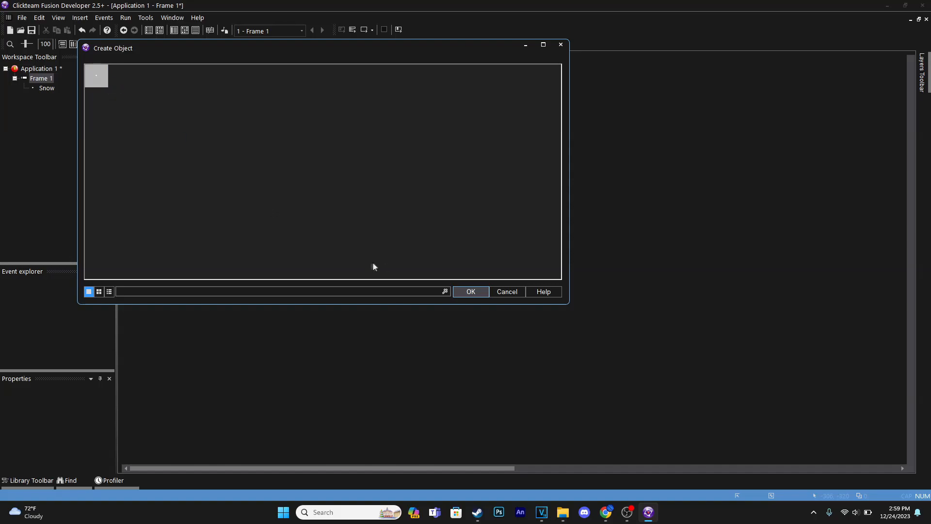
click(471, 292)
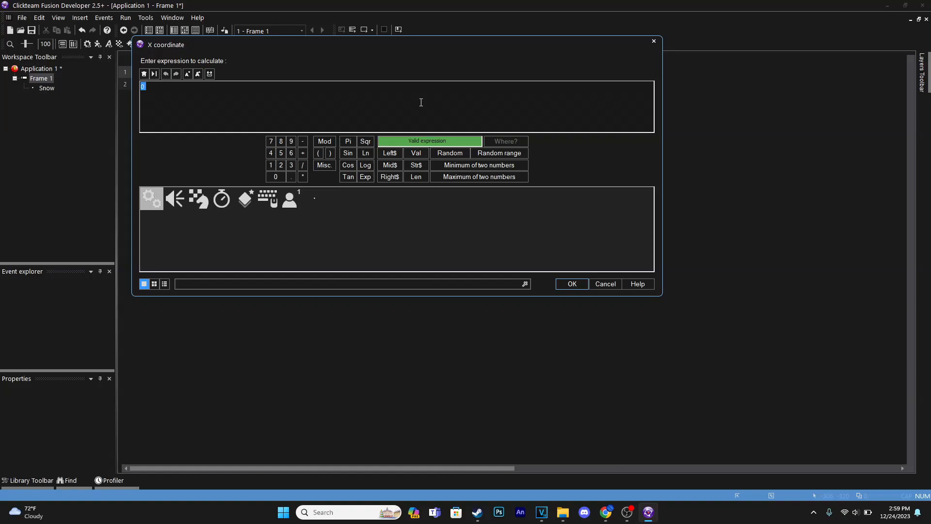
Step: Set the creation X coordinate to a random range from 0 to 50, accepting Y coordinate 0 and layer 1
click(499, 153)
text(0 >Maximum<))
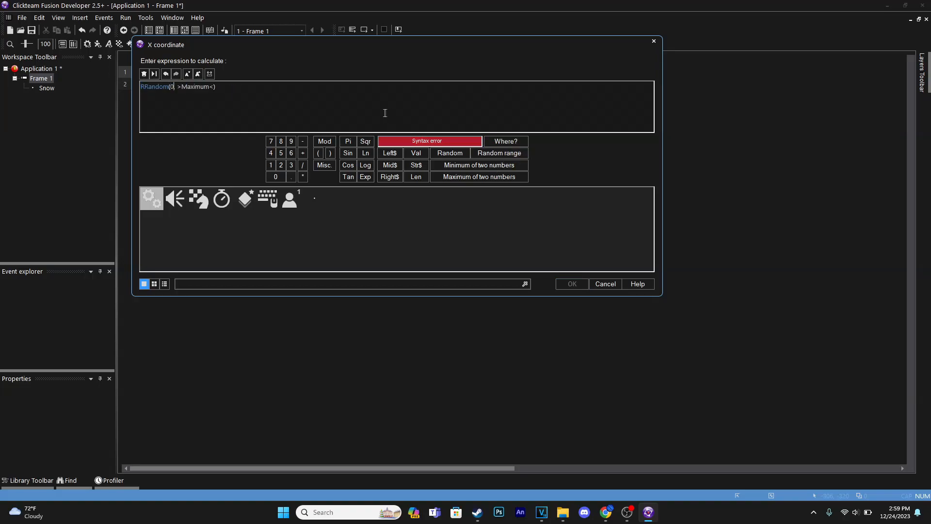
key(Right)
key(BackSpace)
key(BackSpace)
key(BackSpace)
key(BackSpace)
key(BackSpace)
key(BackSpace)
key(BackSpace)
text(50)
key(Return)
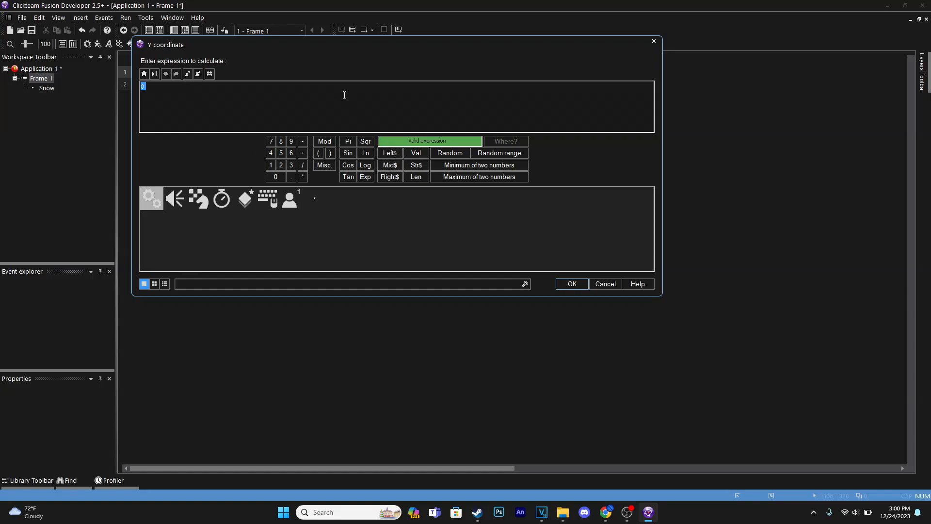
key(Return)
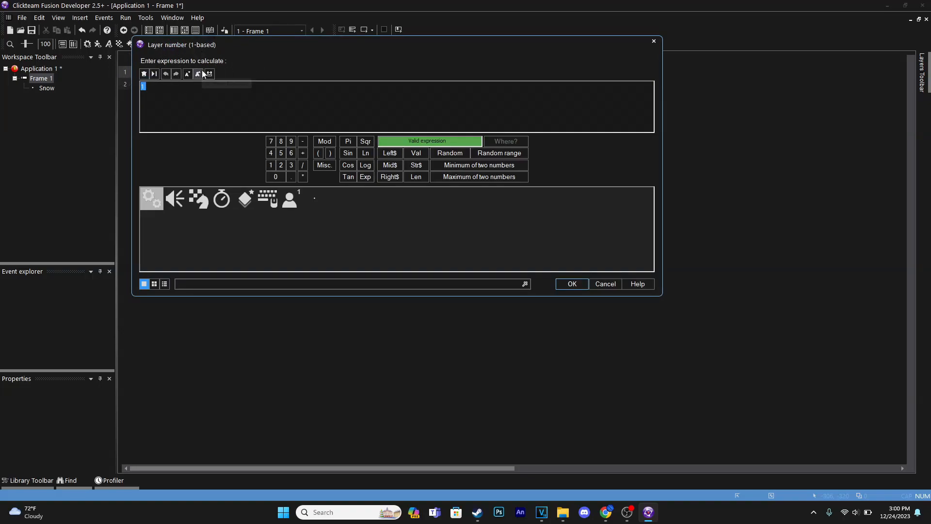
key(Return)
Step: Return to the frame editor and move the Snow object down to Y -5, just above the frame's upper edge
click(175, 31)
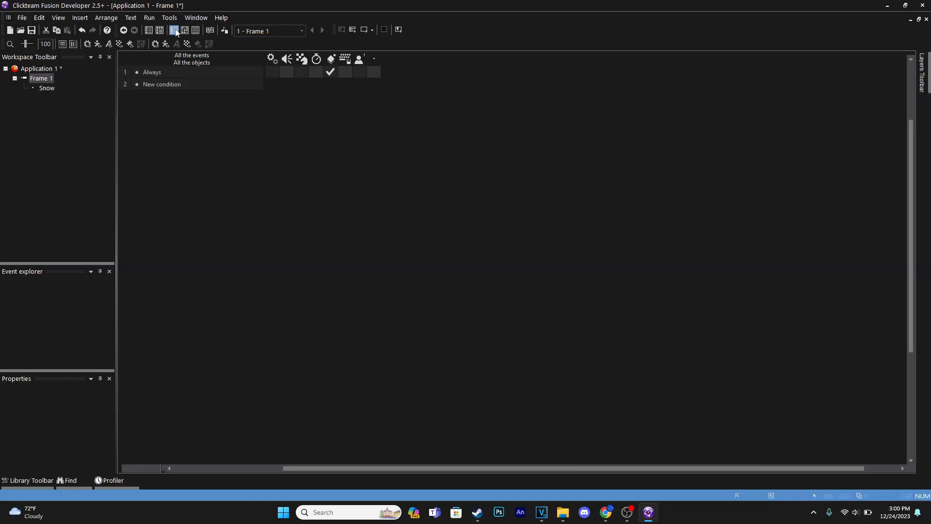
click(464, 170)
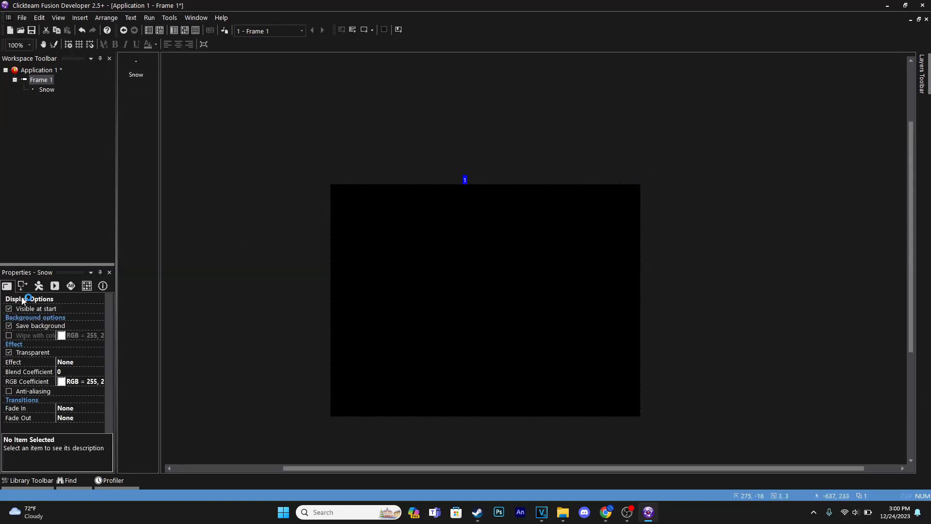
click(20, 286)
key(Down)
key(Down)
key(Down)
key(Down)
key(Down)
key(Down)
key(Down)
key(Down)
key(Down)
key(Up)
key(Up)
click(464, 176)
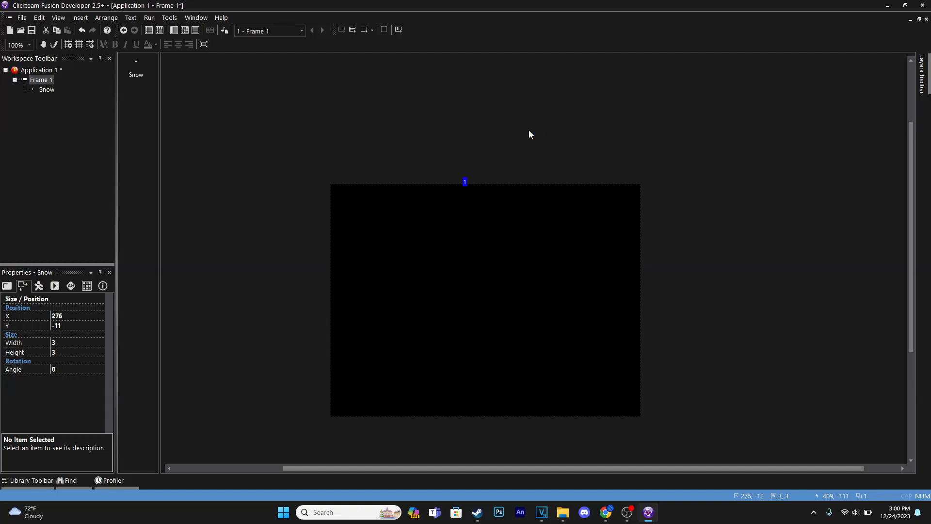
key(Down)
key(Down)
key(Down)
click(518, 136)
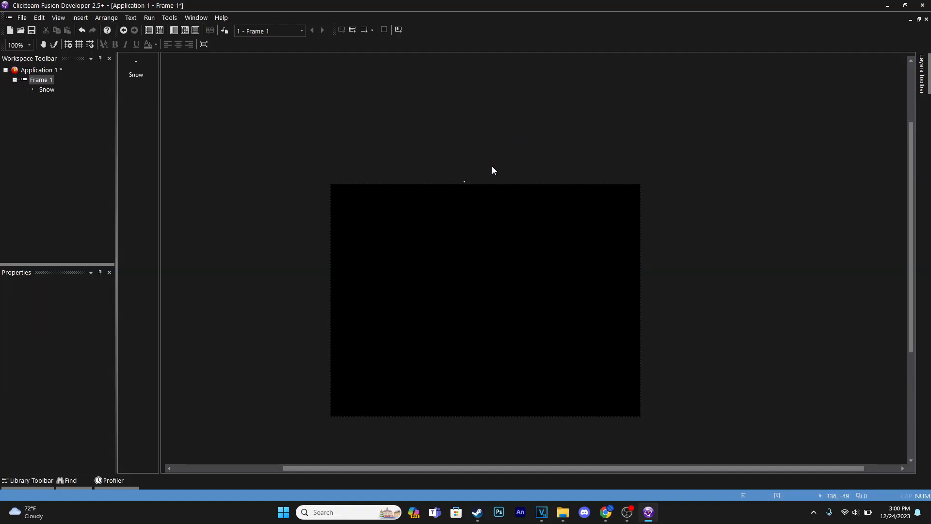
Step: Change the Snow object's movement type to Bouncing Ball
click(464, 182)
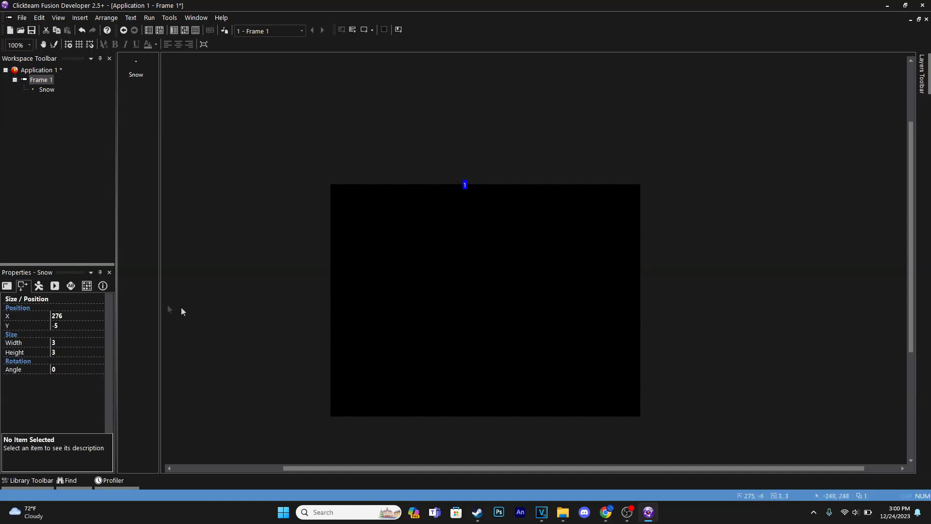
click(38, 285)
click(77, 319)
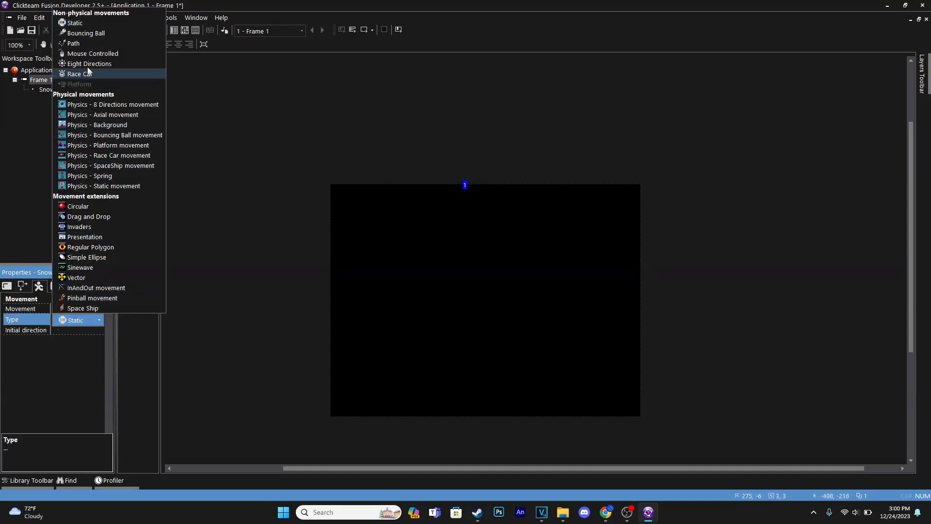
click(94, 35)
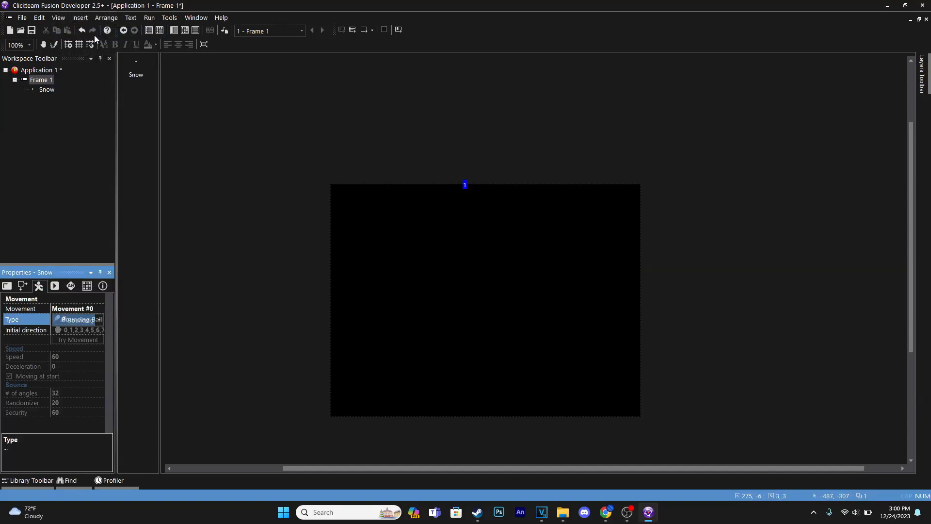
Step: Limit the Snow object's initial movement directions to the down-left directions 19, 20, 21 and 22
click(87, 331)
click(63, 421)
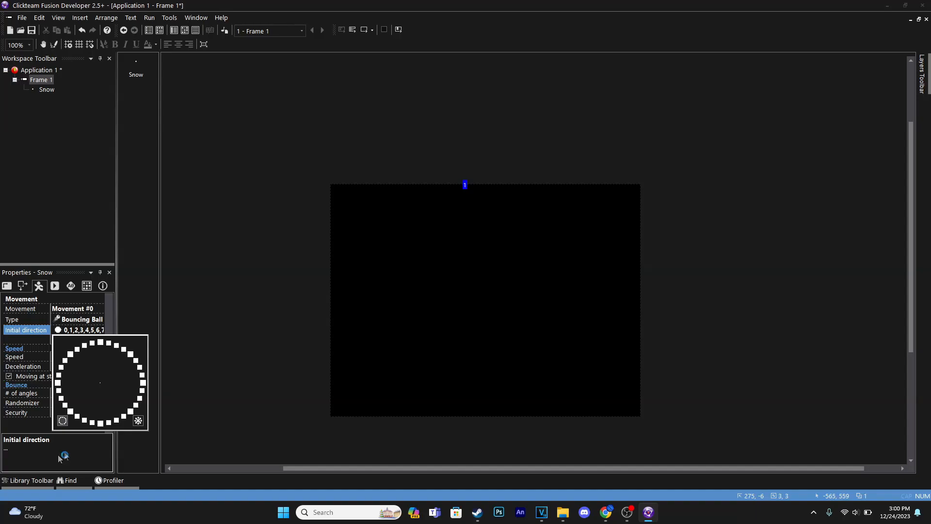
click(92, 422)
click(101, 423)
click(109, 422)
click(92, 422)
click(100, 423)
click(109, 423)
click(92, 421)
click(77, 416)
click(71, 412)
click(85, 419)
click(65, 405)
click(63, 421)
click(61, 398)
click(58, 390)
click(57, 383)
click(63, 421)
click(67, 409)
click(70, 410)
click(77, 415)
click(84, 419)
click(27, 424)
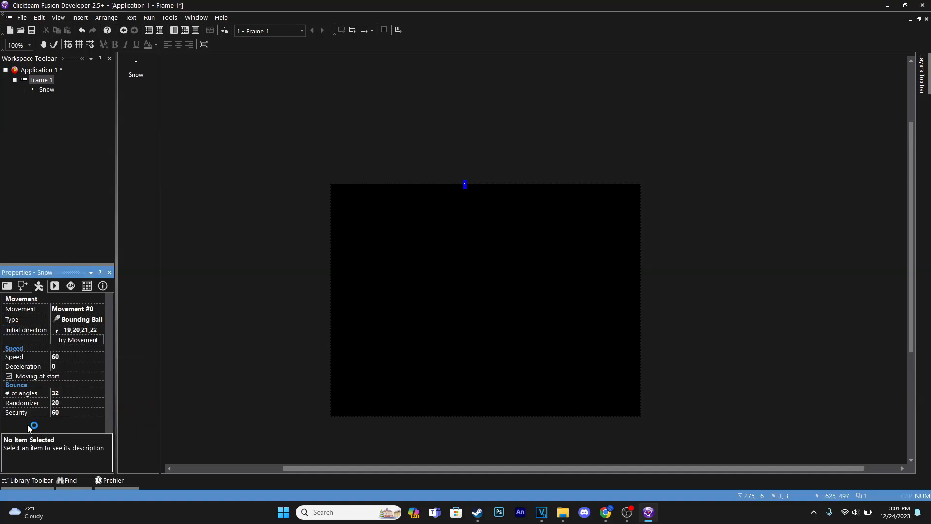
Step: Set the Snow object's movement speed to 15
click(74, 356)
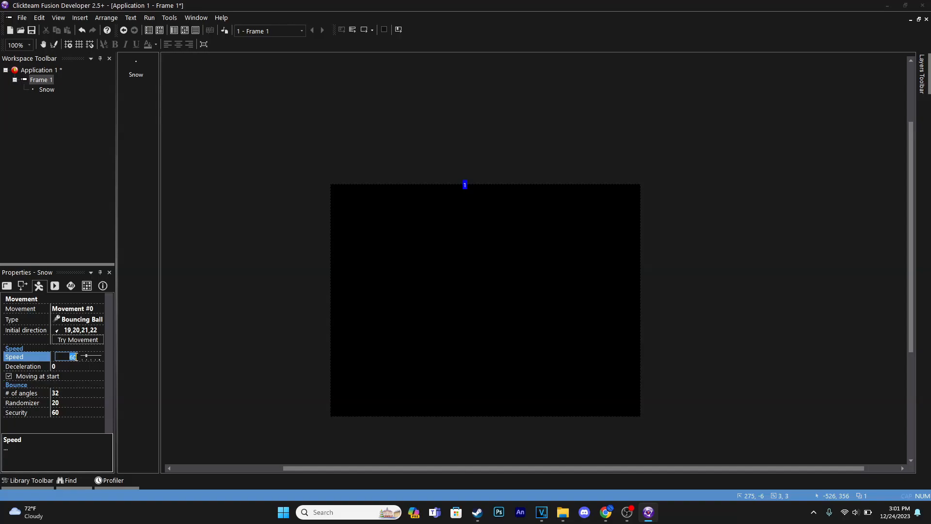
text(15)
key(Return)
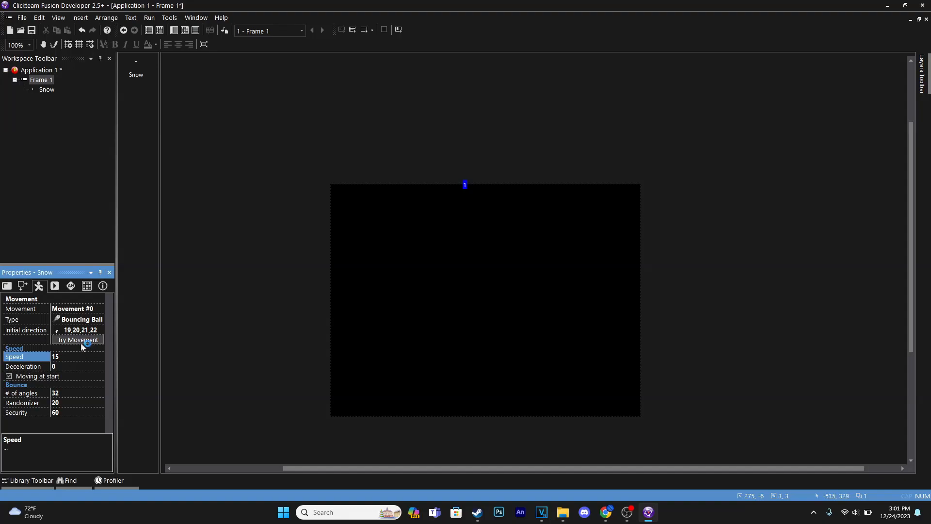
Step: Review the Snow creation action, run the frame to preview the snowfall, and recheck the Snow object's initial directions
click(185, 30)
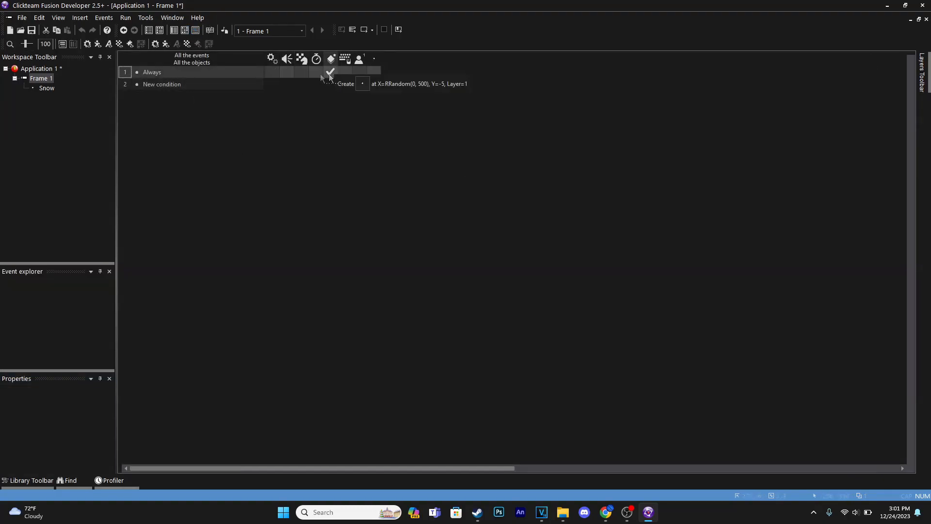
click(174, 30)
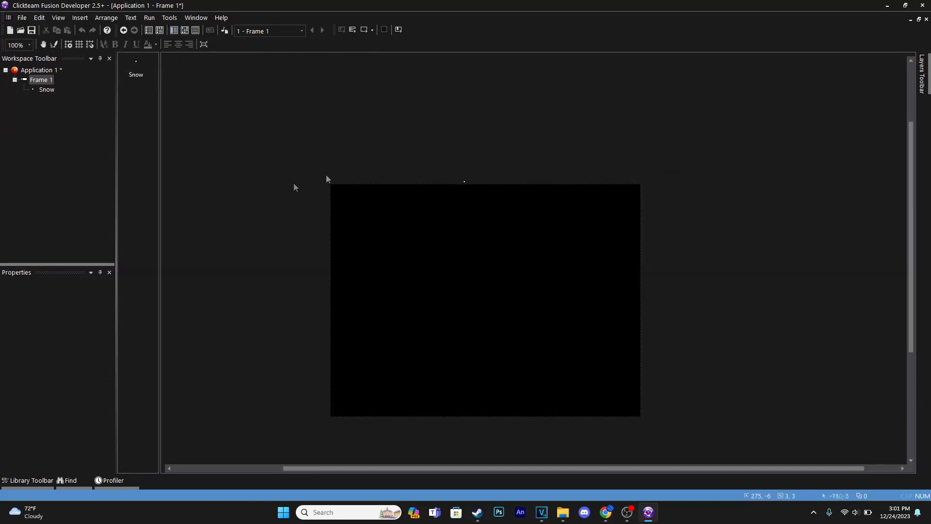
click(363, 30)
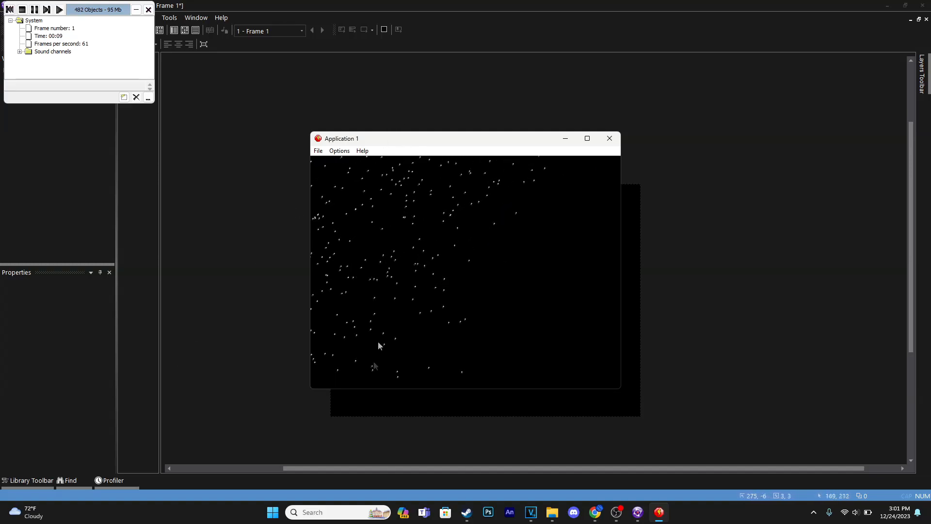
click(610, 138)
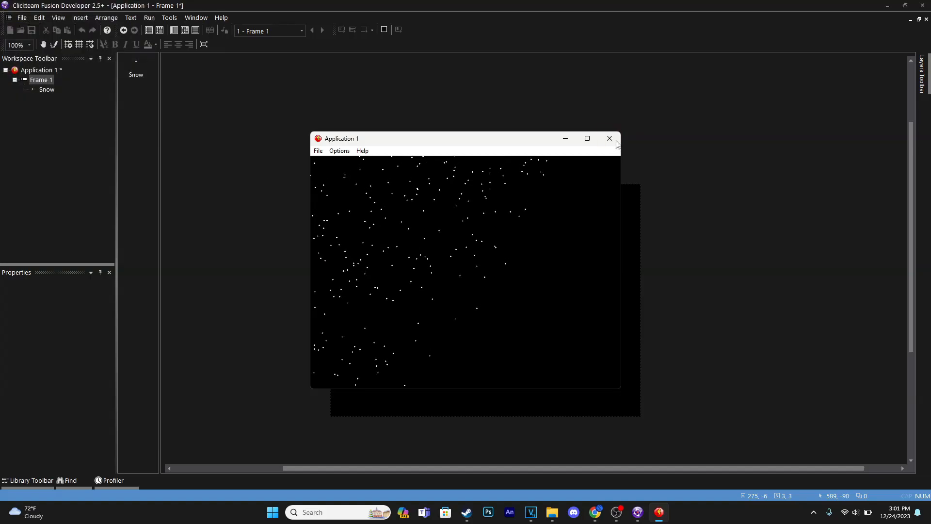
click(464, 184)
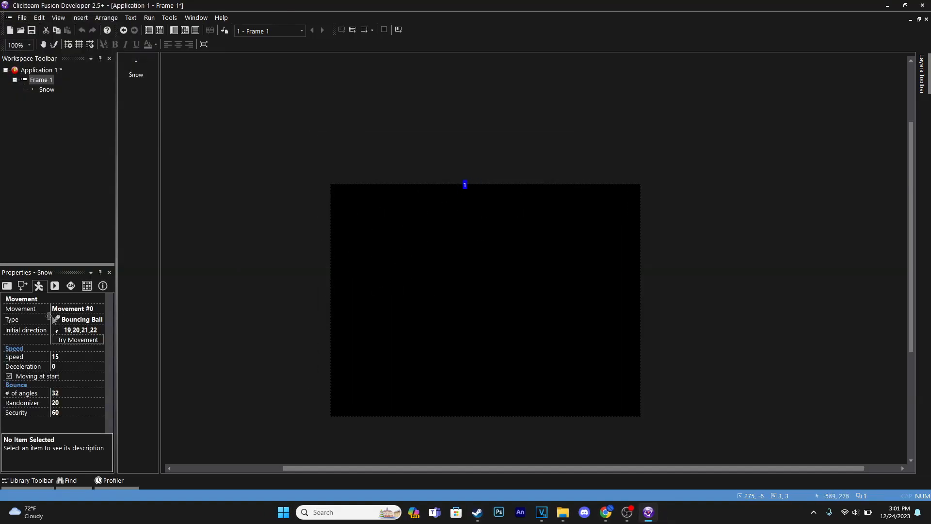
click(72, 331)
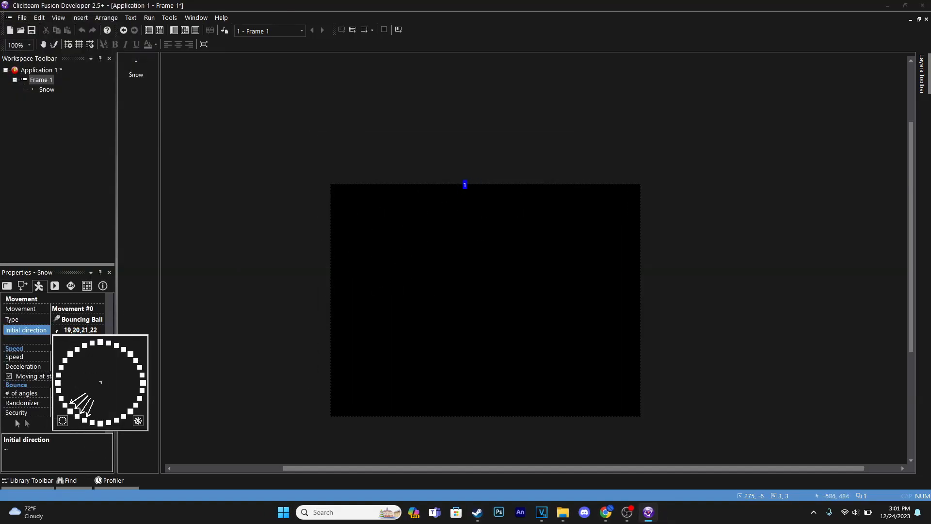
click(31, 435)
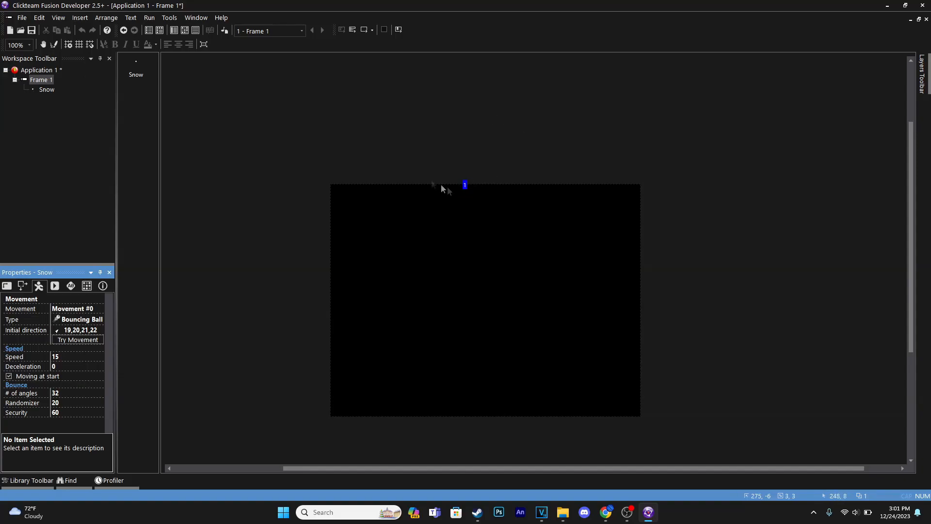
Step: Widen the random X range in the Always event's Snow creation action and run the frame to preview the snowfall
click(184, 30)
click(332, 72)
click(376, 129)
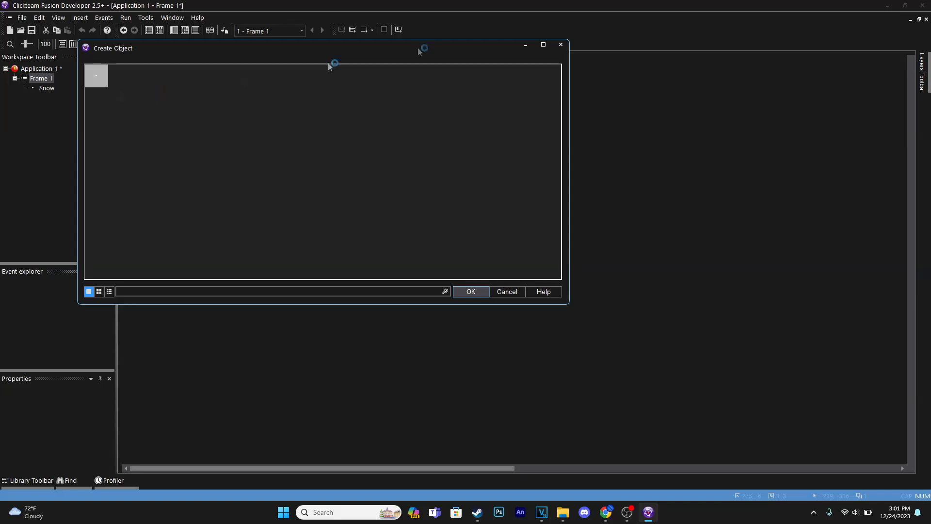
click(481, 290)
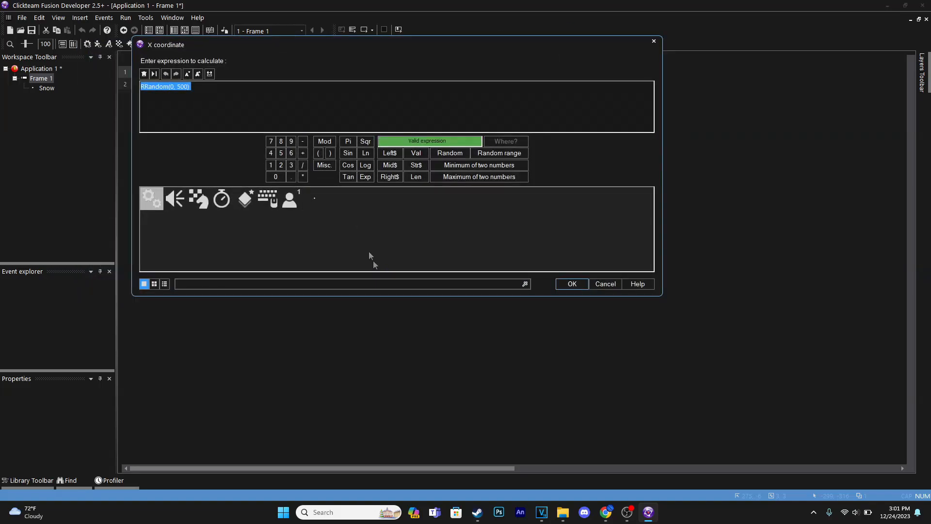
click(180, 88)
key(Return)
key(Return)
key(Return)
click(364, 29)
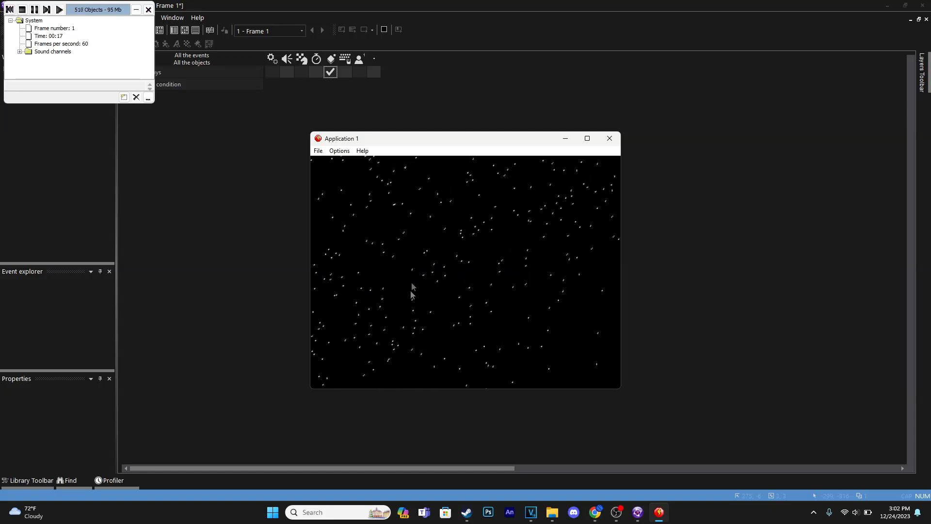
click(610, 140)
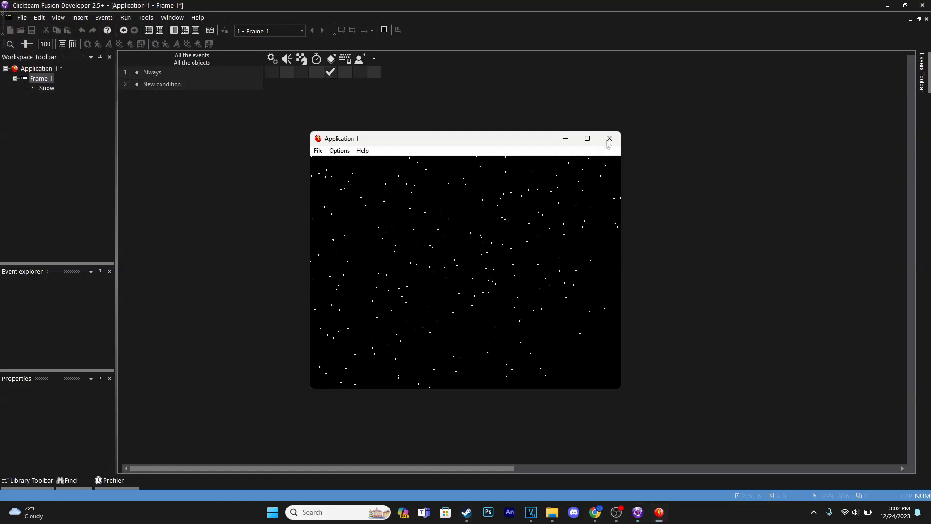
Step: Insert an Active object below and outside the frame's lower left corner, at about X -288, Y 486, and run the frame
double_click(268, 278)
double_click(297, 70)
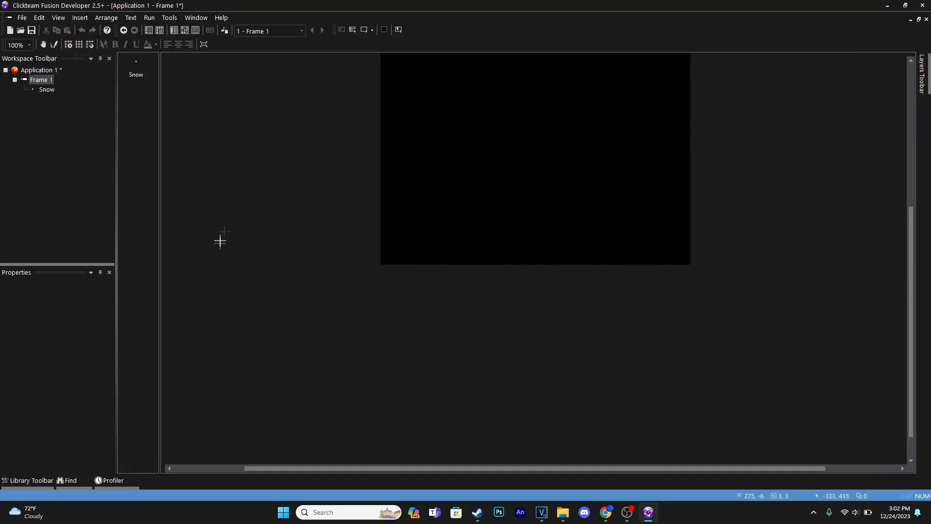
click(220, 276)
drag(220, 275, 248, 277)
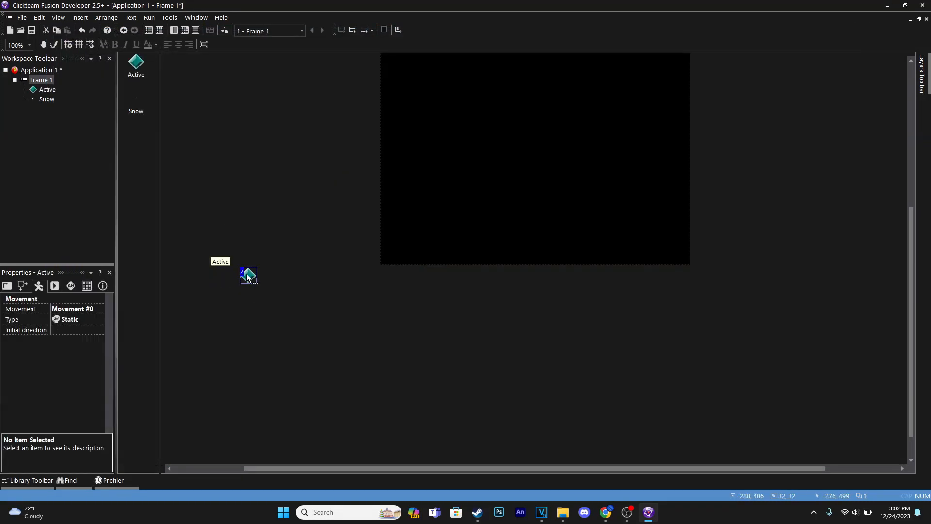
click(353, 30)
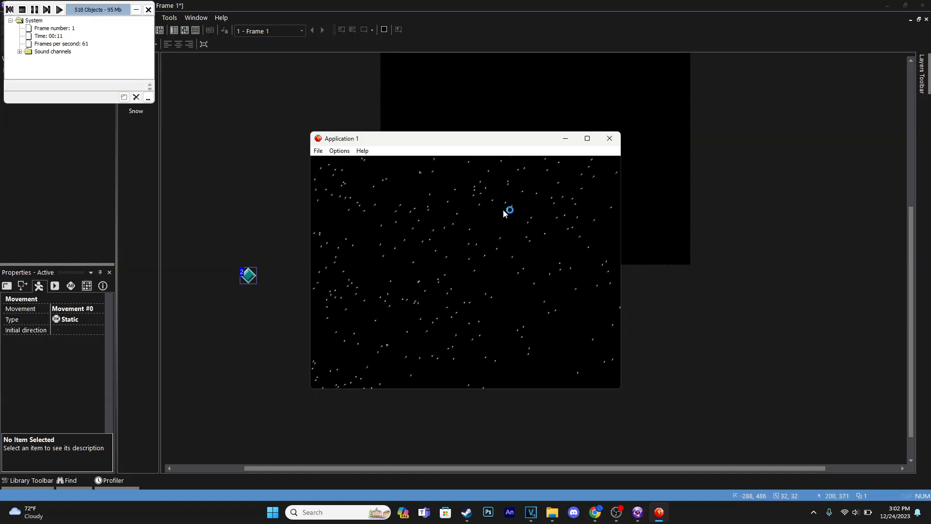
click(609, 138)
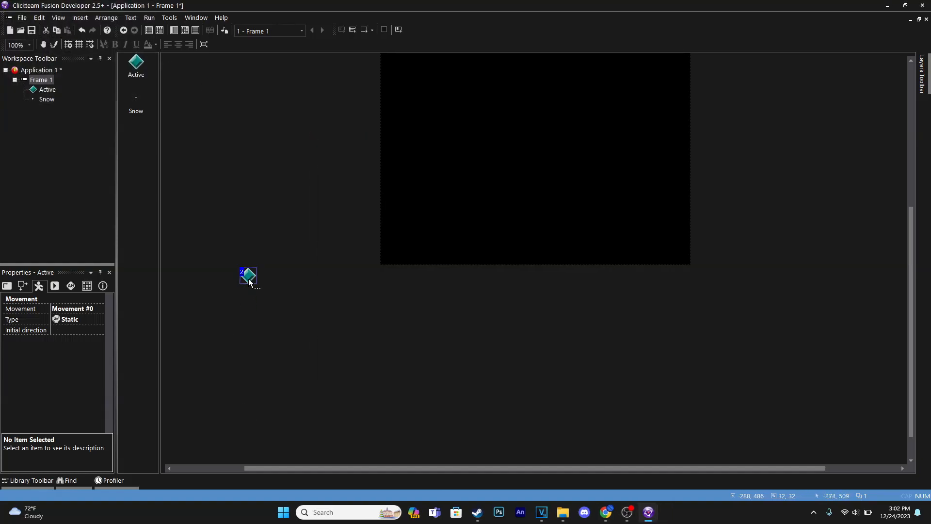
Step: Stretch the Active object horizontally below the frame's lower edge to about 1022 px wide
drag(261, 275, 723, 275)
double_click(585, 272)
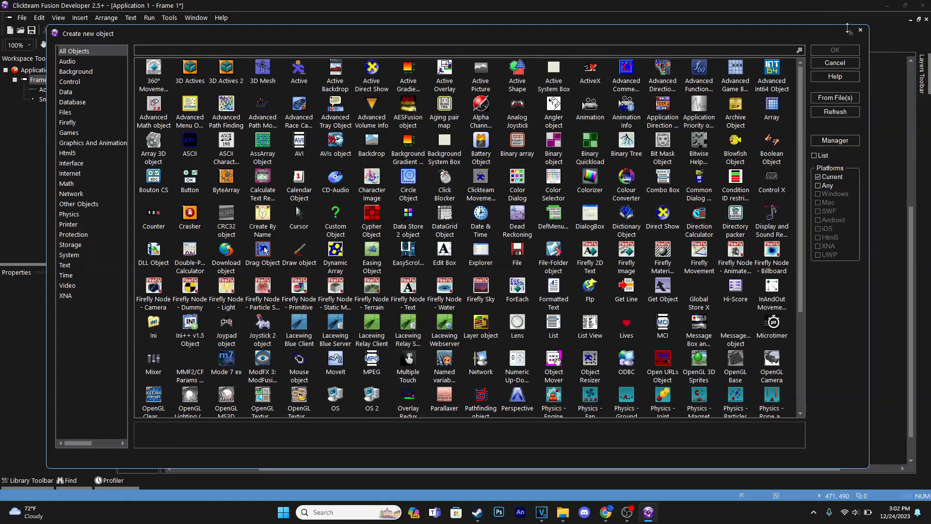
click(858, 29)
Step: Cover the Active object's image with a filled orange (EB6300) rectangle and accept the image changes
double_click(464, 274)
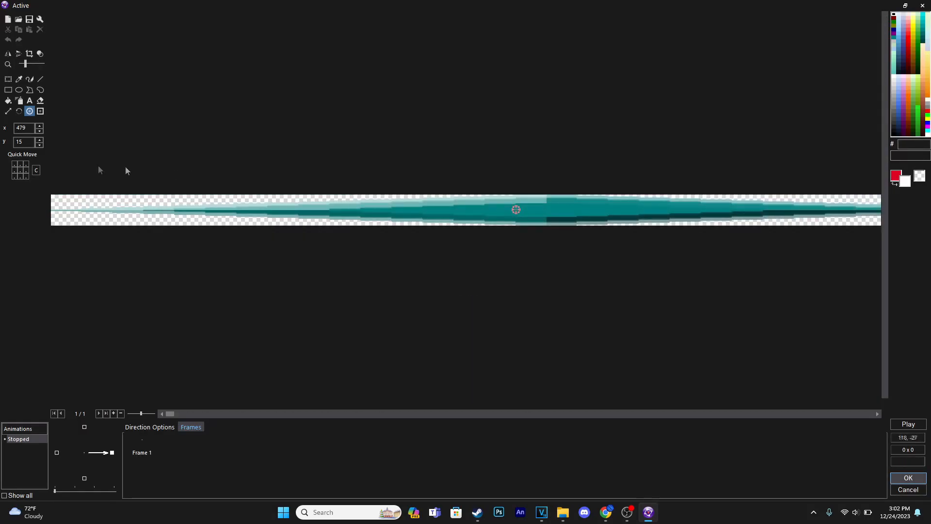
click(8, 89)
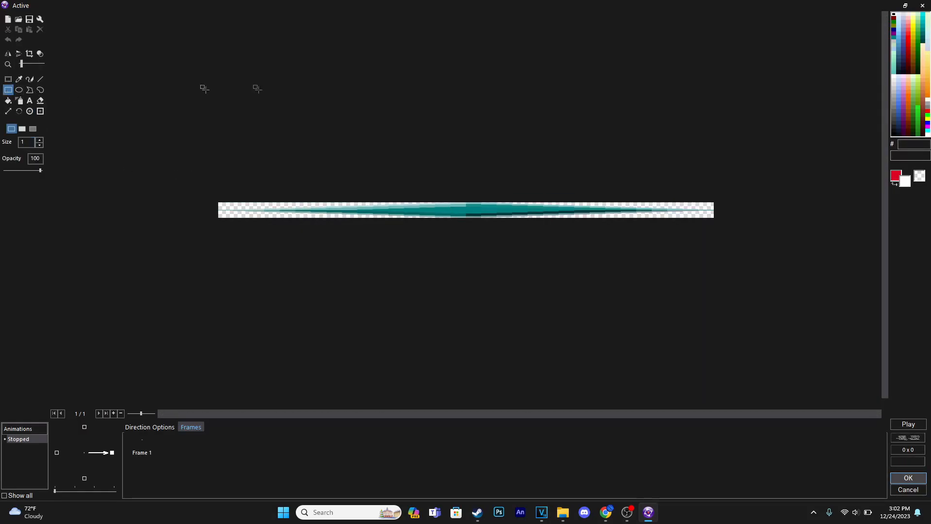
right_click(908, 103)
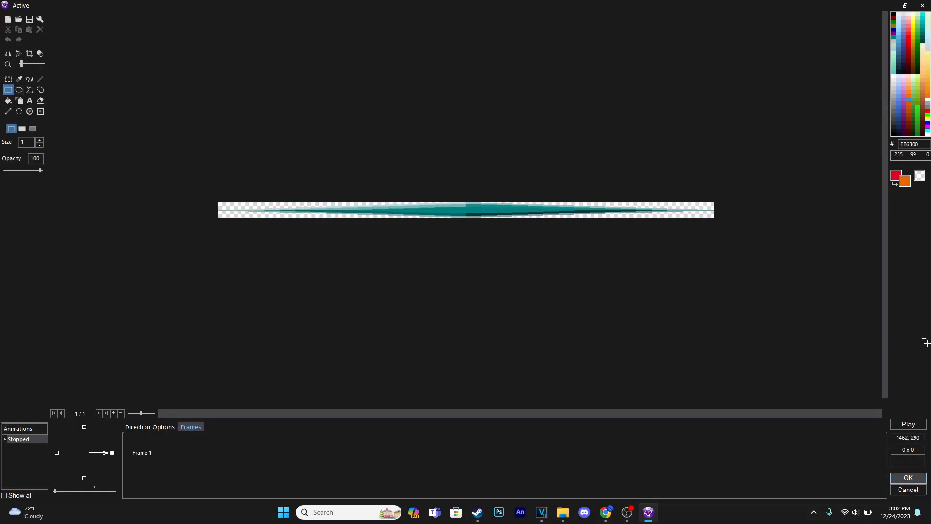
click(22, 128)
drag(208, 177, 810, 320)
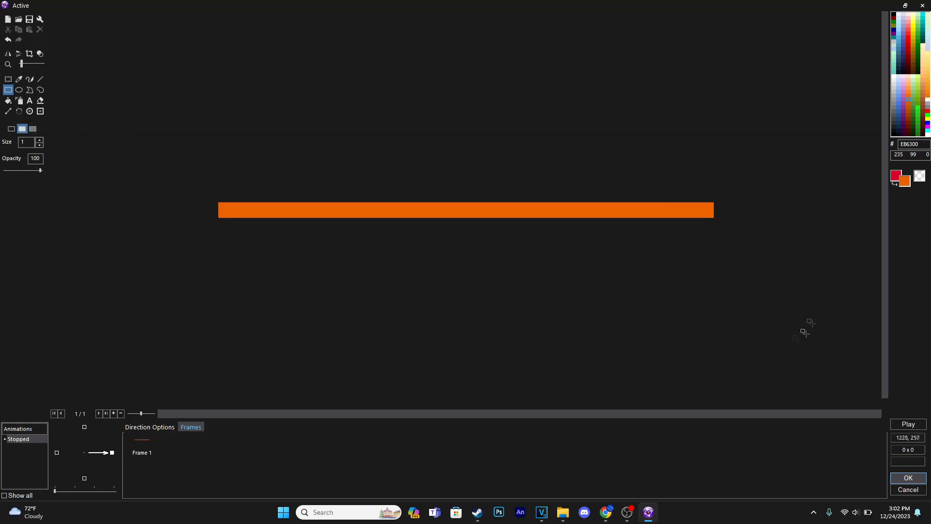
click(29, 111)
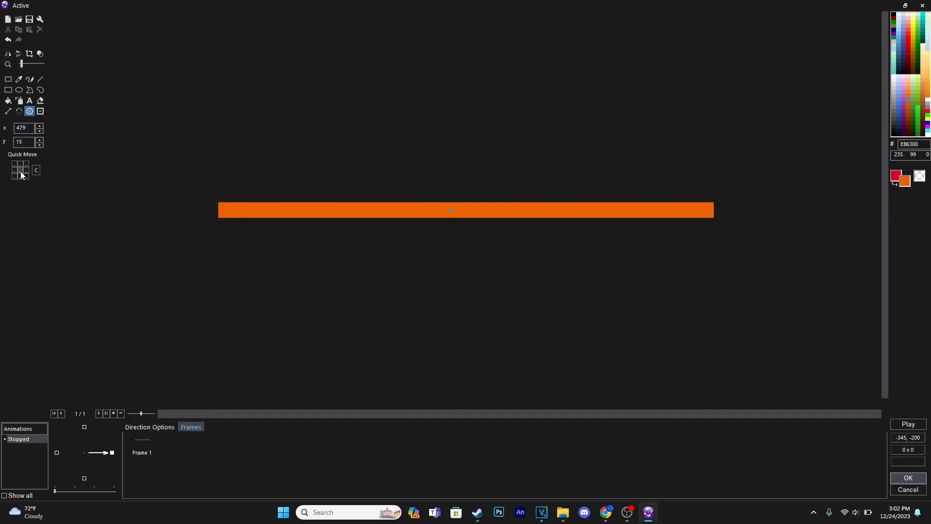
click(908, 478)
Step: Extend the orange bar past both sides of the frame to about 1666 px wide, starting at about X -619
click(524, 277)
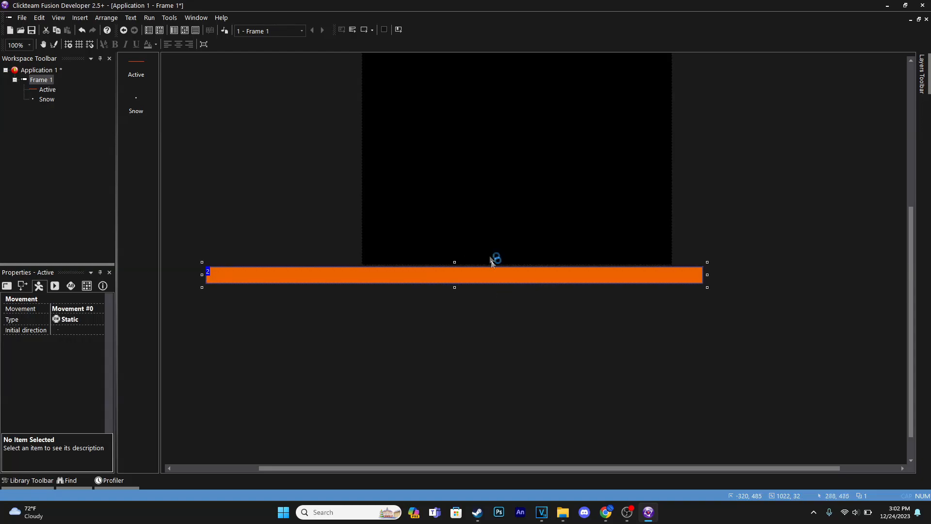
middle_drag(554, 310, 798, 342)
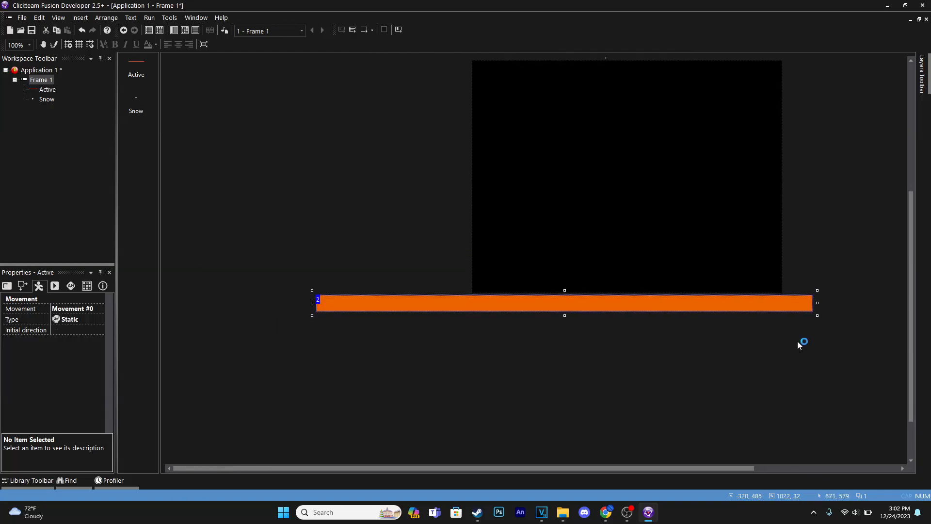
drag(311, 301, 167, 301)
middle_drag(632, 358, 637, 393)
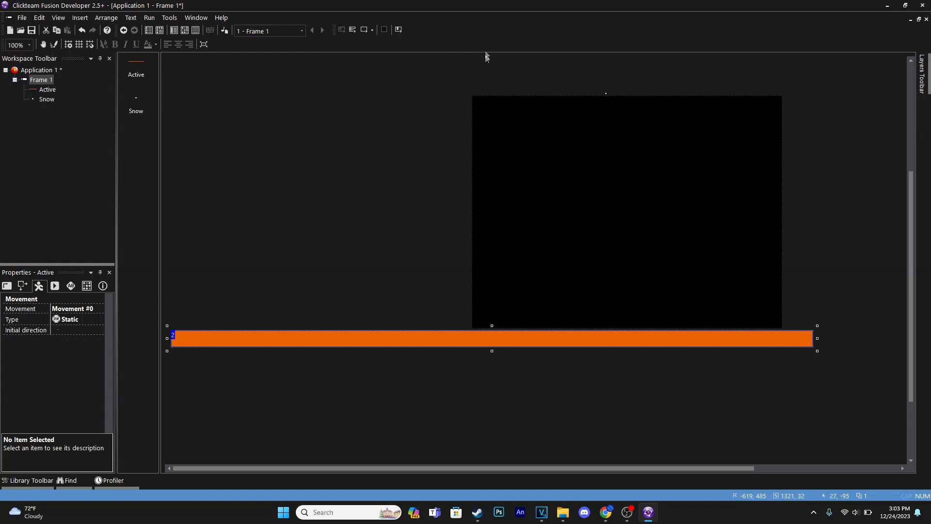
middle_drag(728, 438, 459, 430)
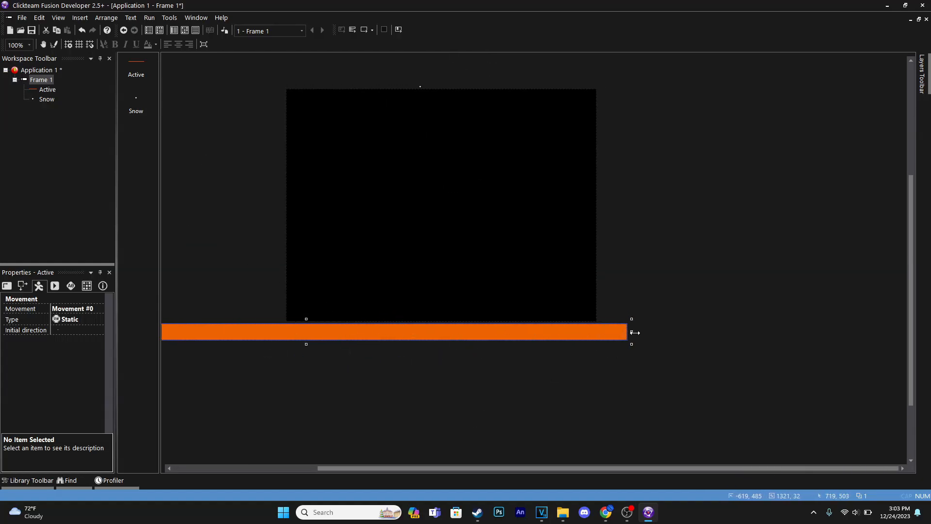
drag(634, 333, 802, 332)
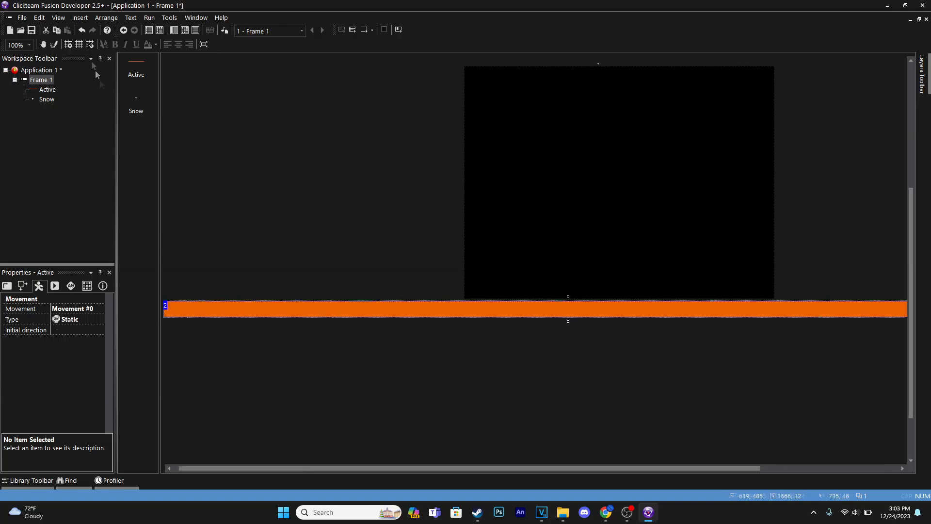
Step: Add an event condition testing for a collision between Snow and the orange Active bar
click(212, 31)
click(169, 83)
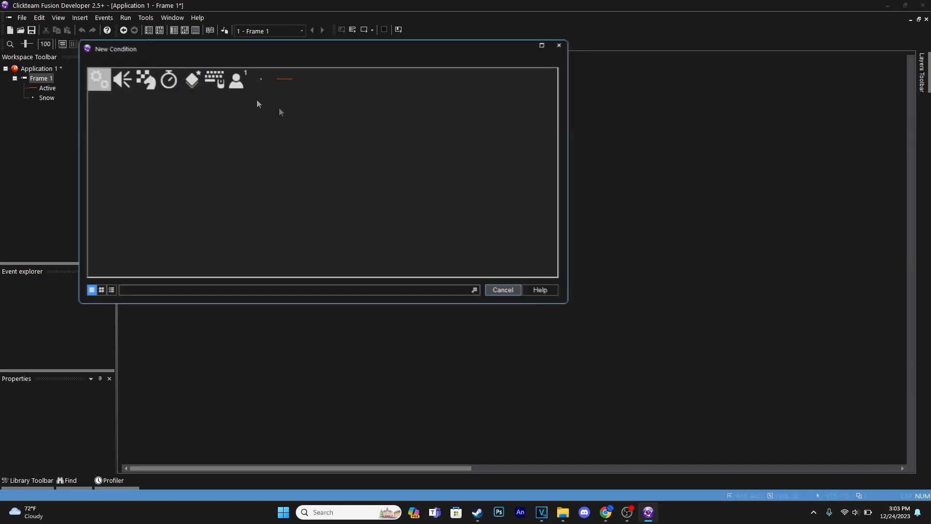
click(254, 76)
mouse_move(386, 79)
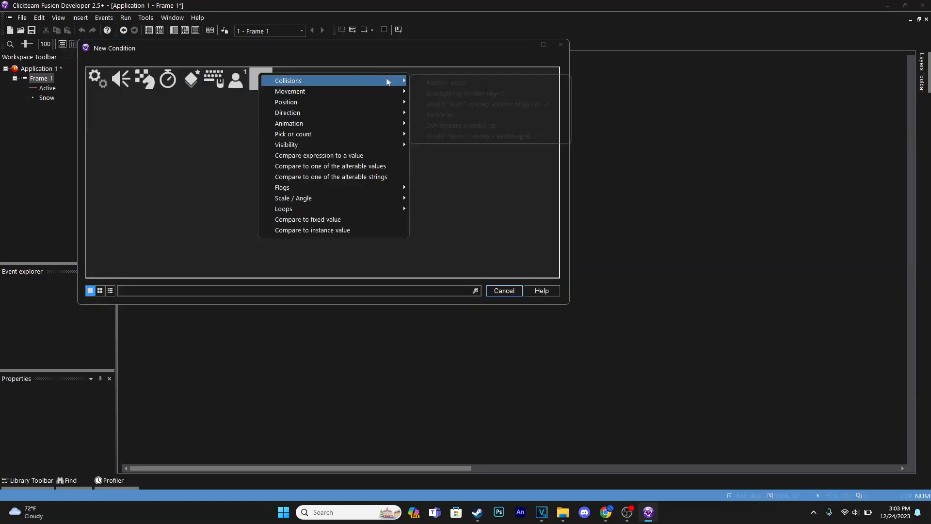
click(436, 81)
click(118, 78)
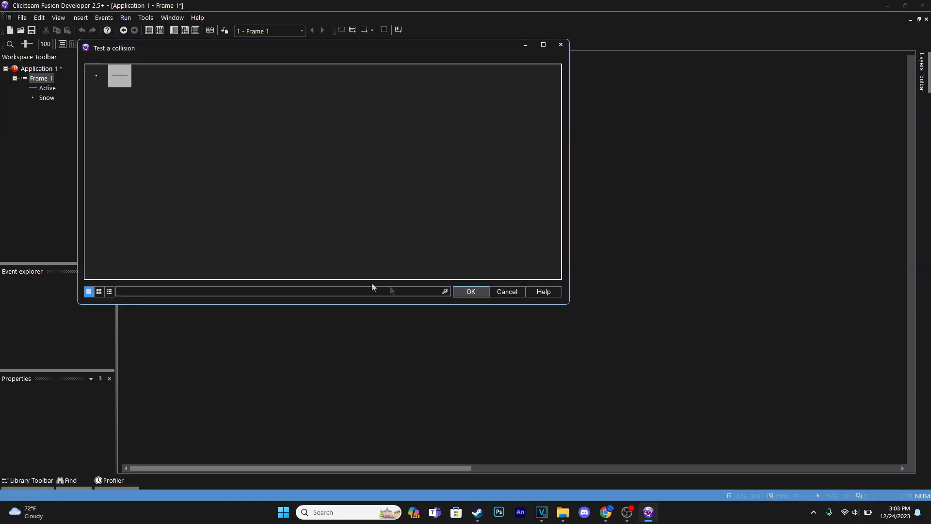
click(462, 291)
Step: Make the collision event destroy the Snow object, and test it by running the frame
click(375, 88)
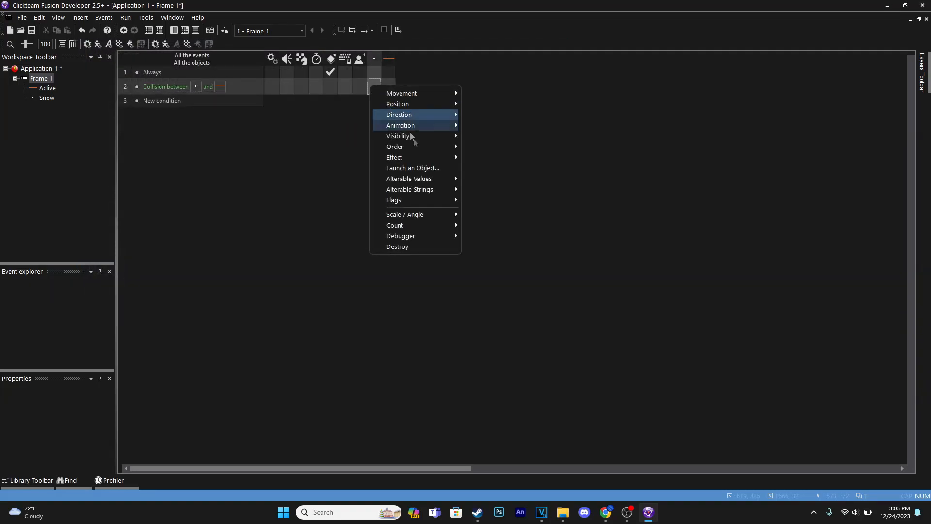
click(424, 247)
click(364, 31)
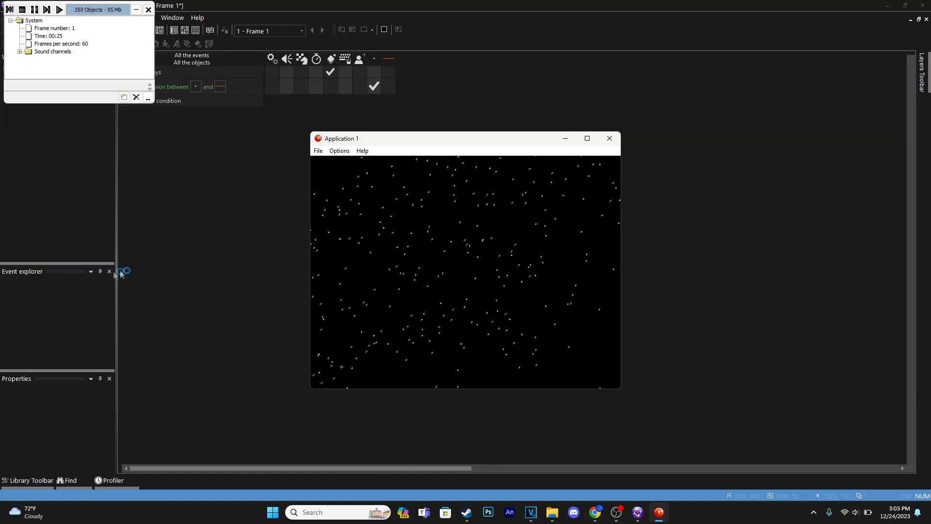
click(609, 138)
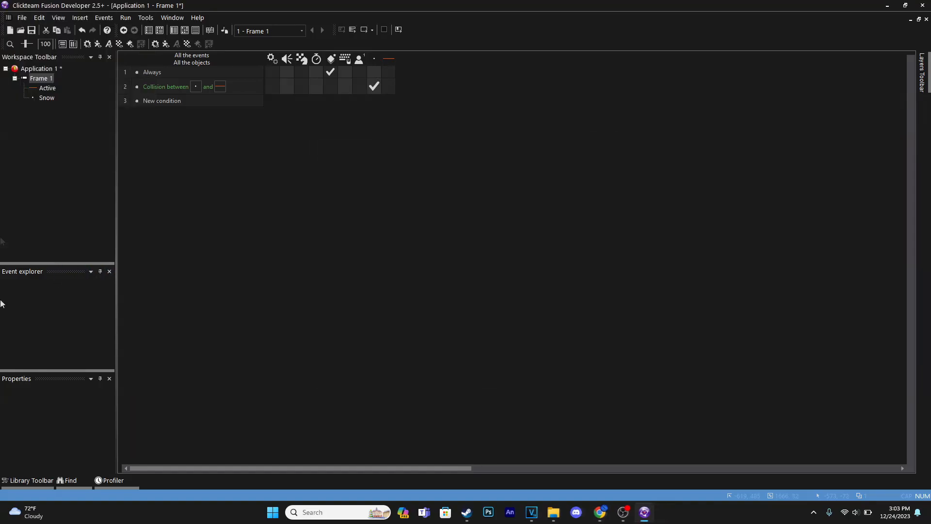
Step: Return to the frame editor and review Frame 1's runtime options, including the object limit
click(35, 69)
click(41, 78)
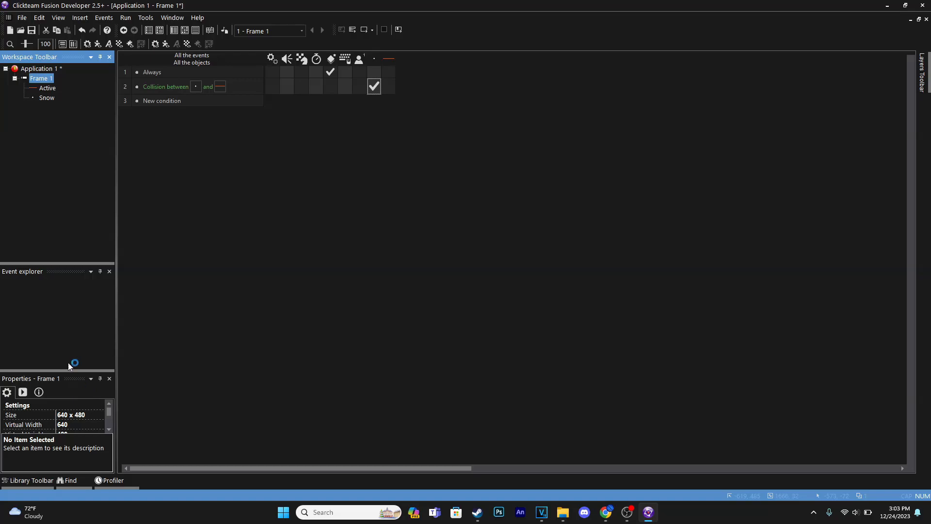
click(174, 29)
click(41, 79)
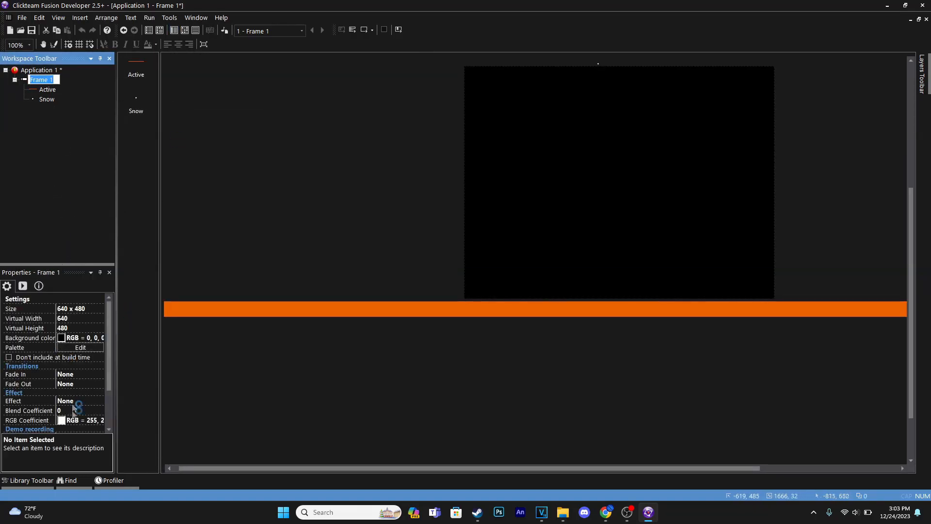
click(23, 285)
scroll(68, 383, down, 2)
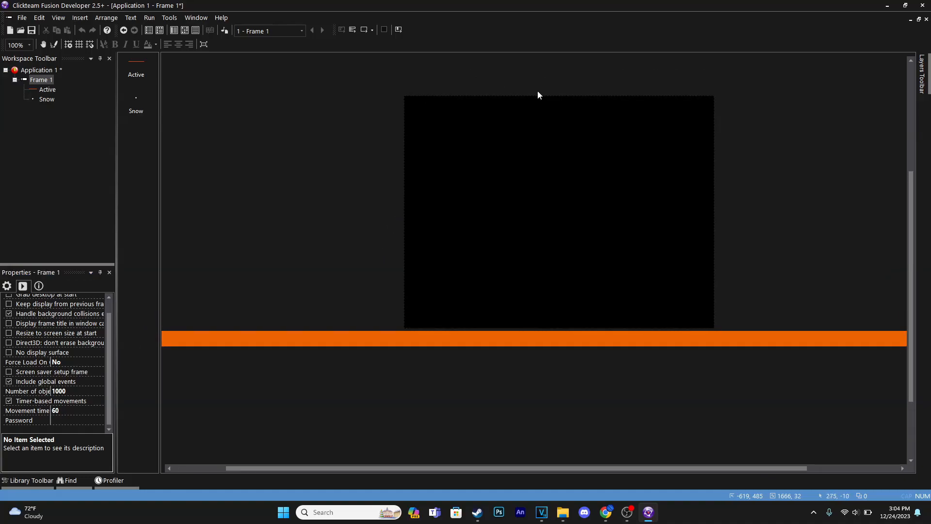
Step: Replace the Snow object's initial directions with the downward directions 23, 24 and 25
click(538, 92)
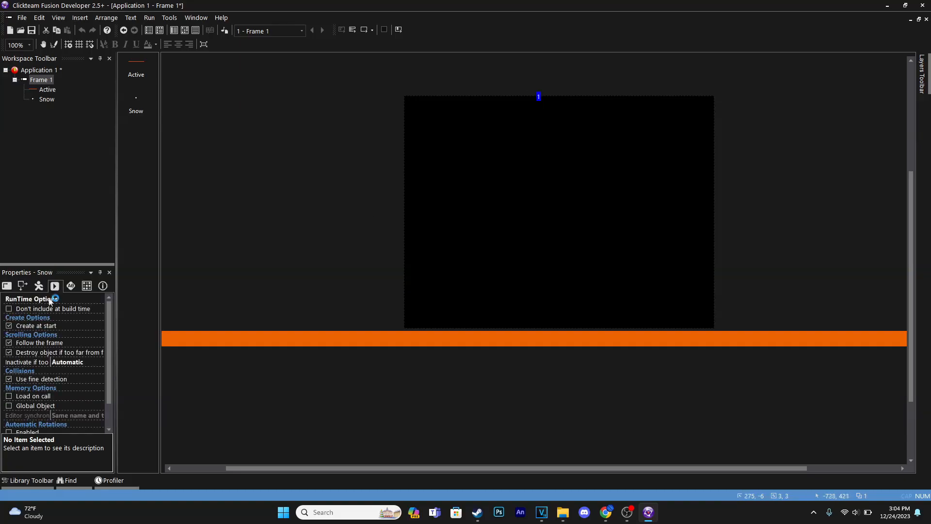
click(39, 286)
click(75, 330)
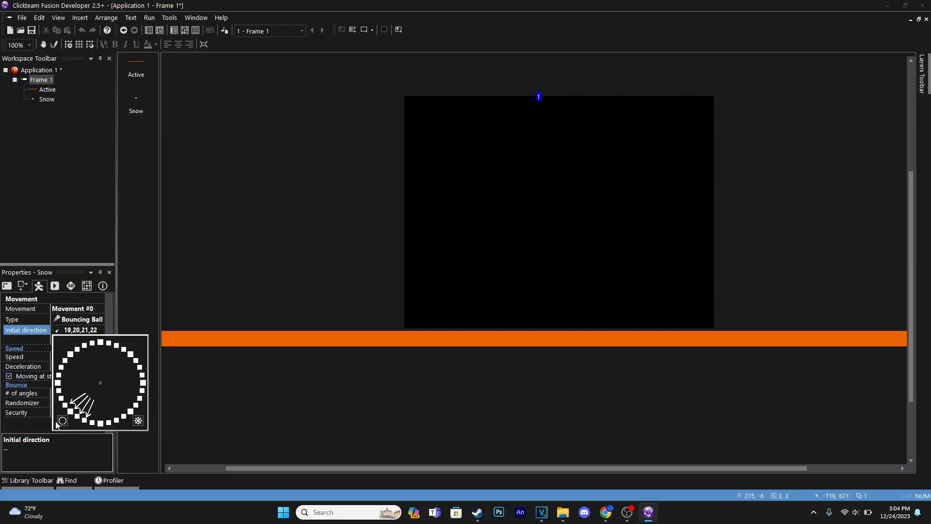
click(62, 420)
click(92, 423)
click(100, 424)
click(108, 422)
click(19, 426)
Step: Set the Snow object's movement speed to 7 and test it by running the frame
click(76, 356)
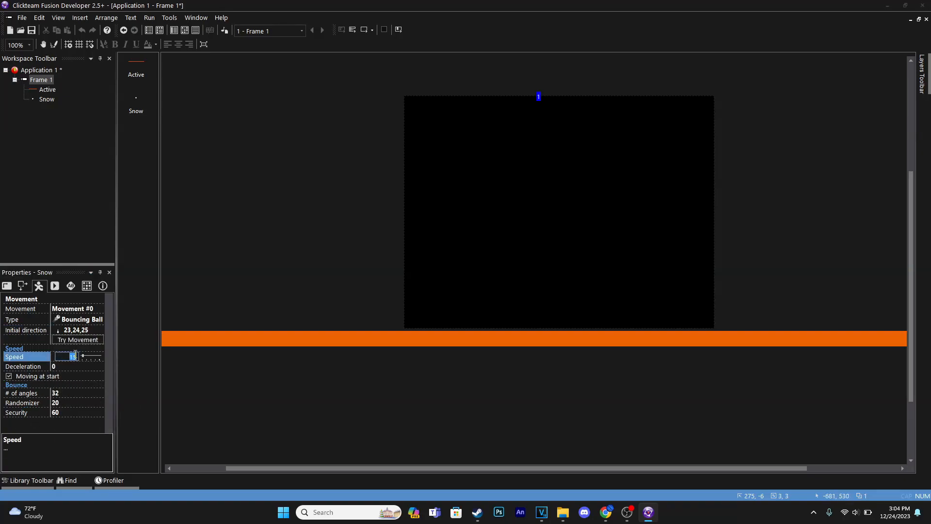
text(7)
key(Return)
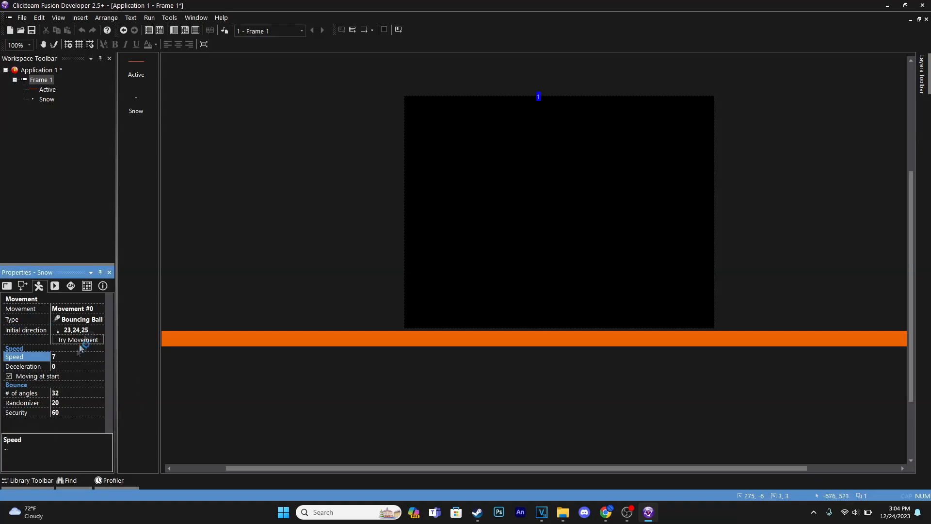
click(363, 30)
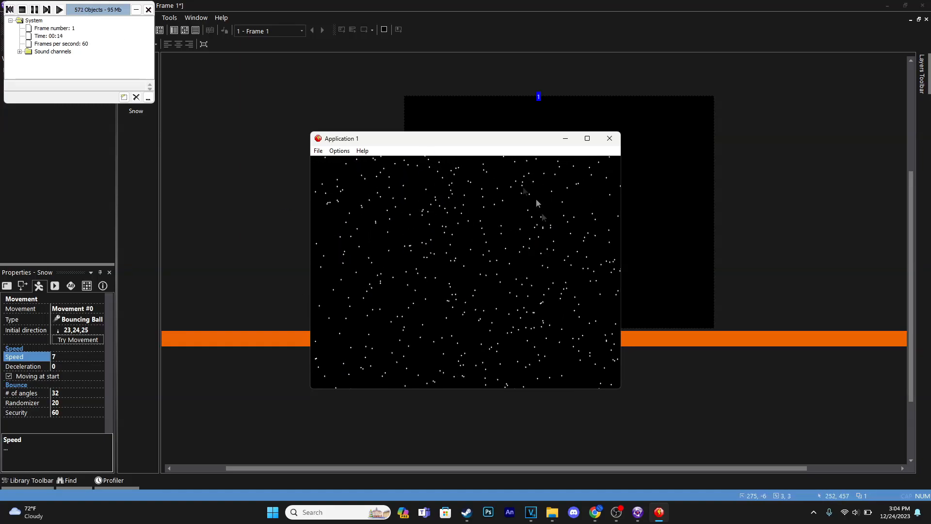
click(609, 138)
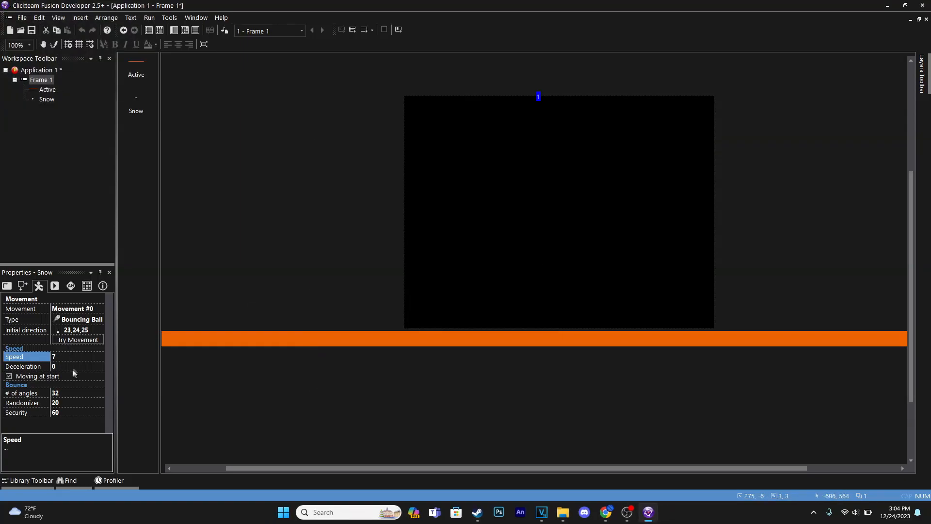
Step: Change the Snow object's initial directions to 16, 17 and 18 and set its speed to 20
click(74, 332)
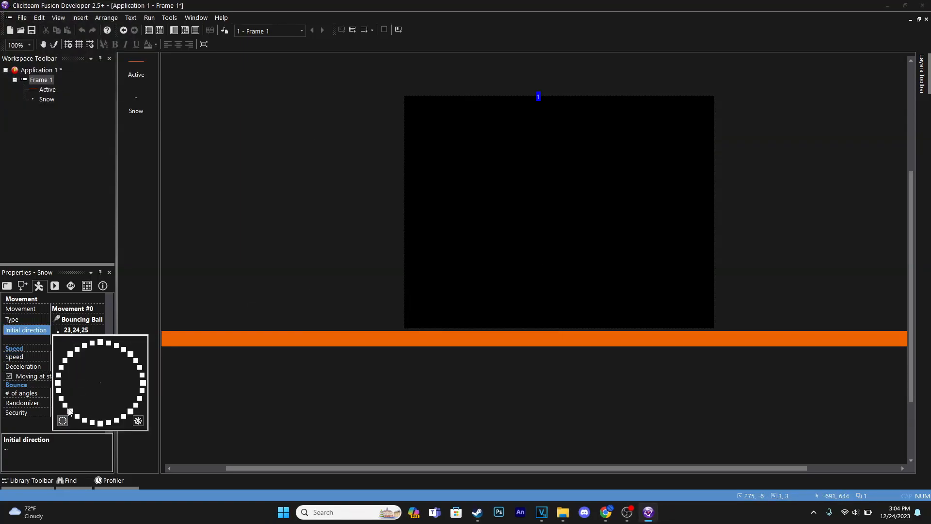
click(61, 399)
click(59, 390)
click(58, 383)
click(65, 405)
click(34, 421)
click(69, 357)
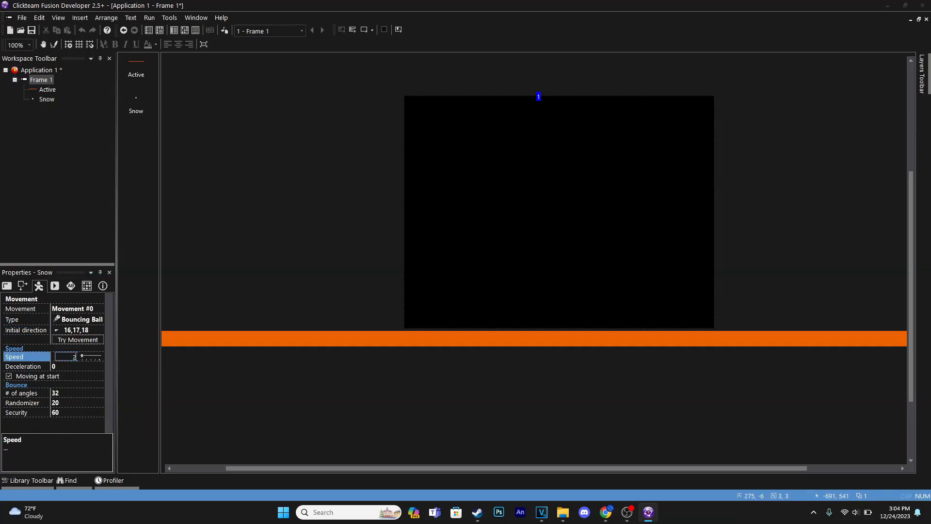
key(Return)
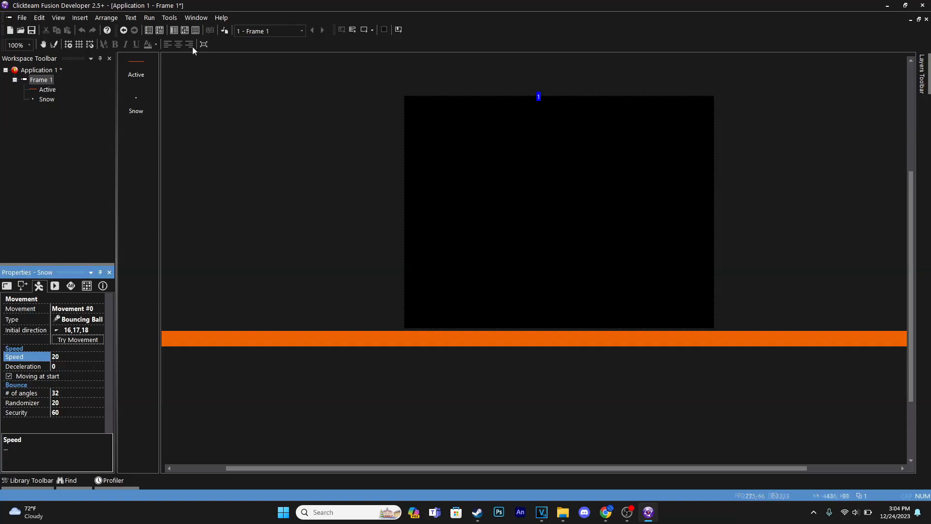
Step: Clone the orange Active bar and place the copy near the upper left of the frame
click(350, 345)
right_click(348, 340)
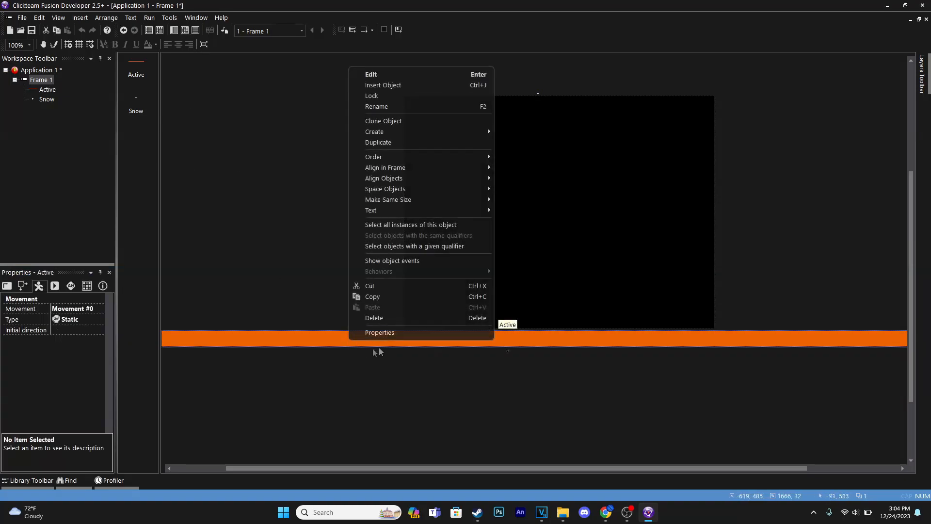
click(405, 122)
click(379, 160)
Step: Reshape the cloned bar into a vertical wall about 60 by 581 px beside the frame's left edge, at about X -66, Y -54
drag(393, 359, 313, 173)
drag(835, 168, 342, 124)
drag(313, 123, 398, 356)
drag(379, 219, 385, 219)
key(Up)
key(Up)
key(Up)
key(Up)
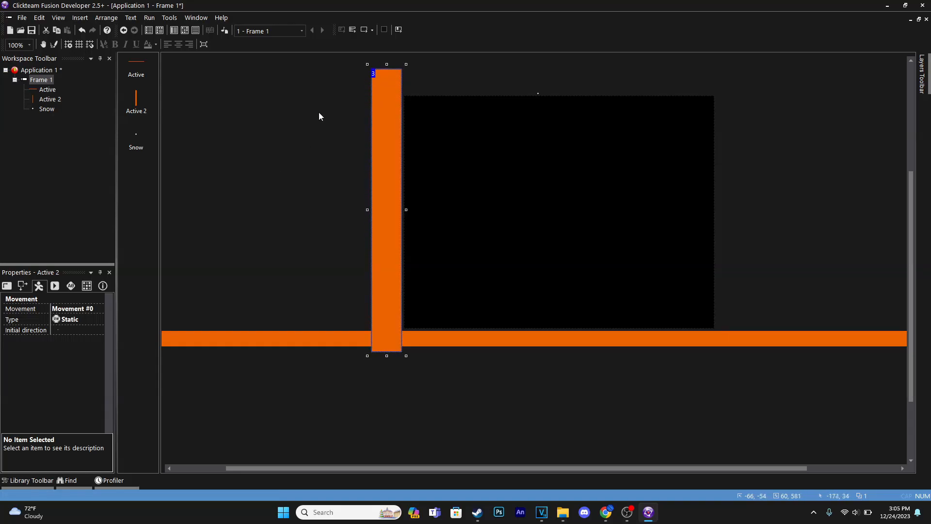
click(318, 114)
Step: Duplicate the Snow collision event, retarget the copy to the vertical Active 2 bar, and run the frame
click(185, 30)
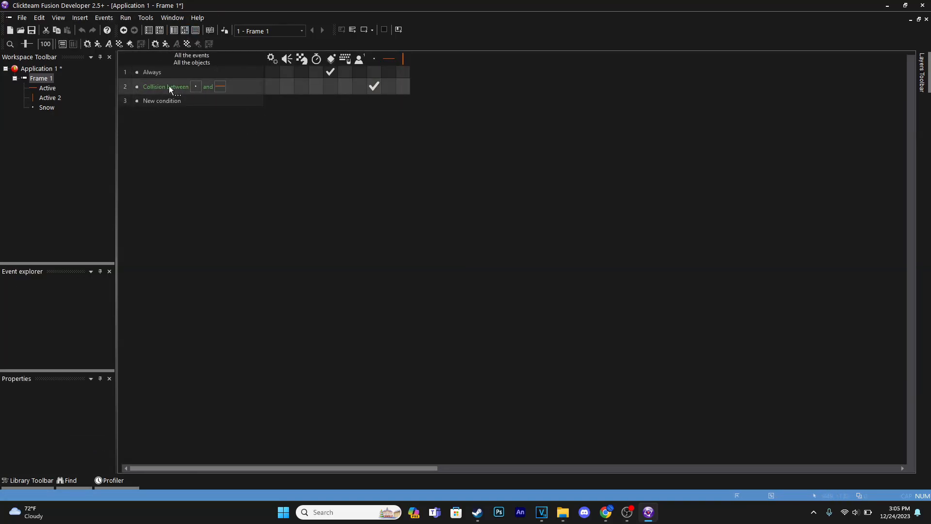
click(127, 88)
key(ctrl+c)
key(ctrl+v)
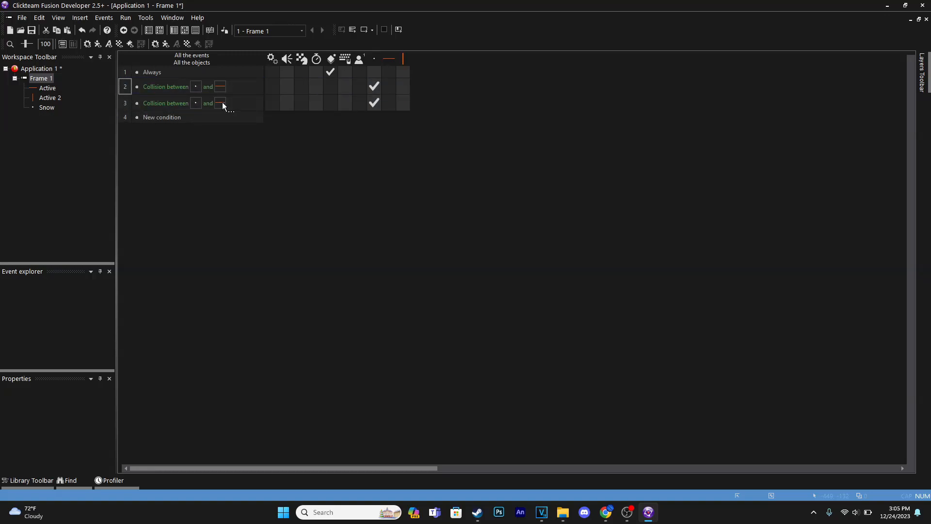
double_click(222, 102)
click(142, 75)
click(471, 291)
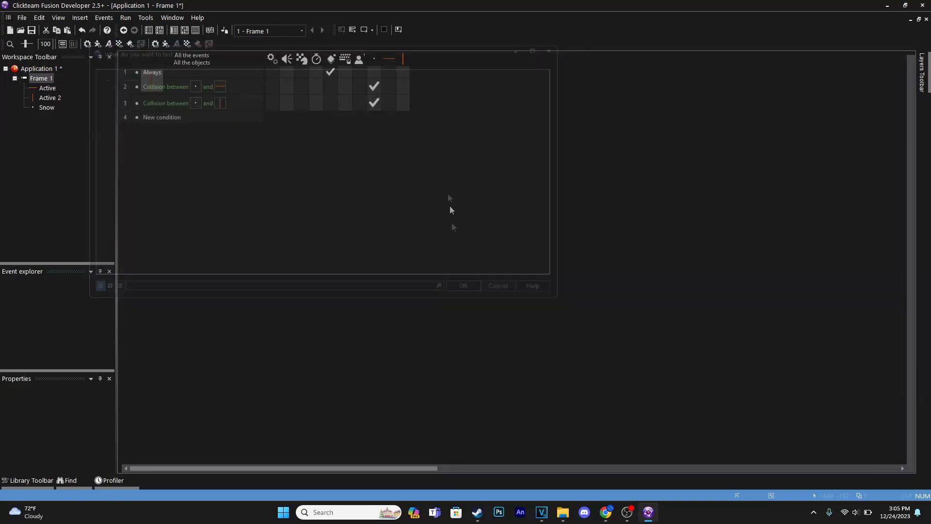
click(175, 30)
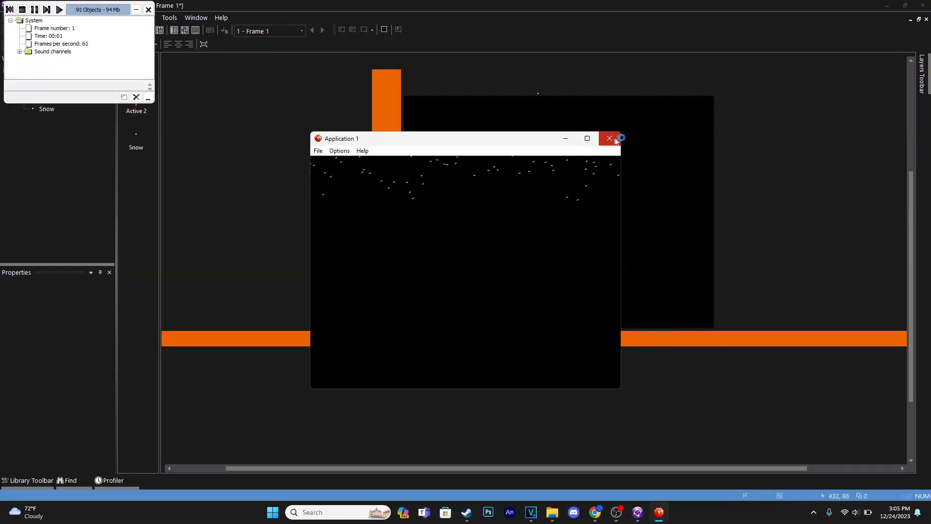
click(610, 141)
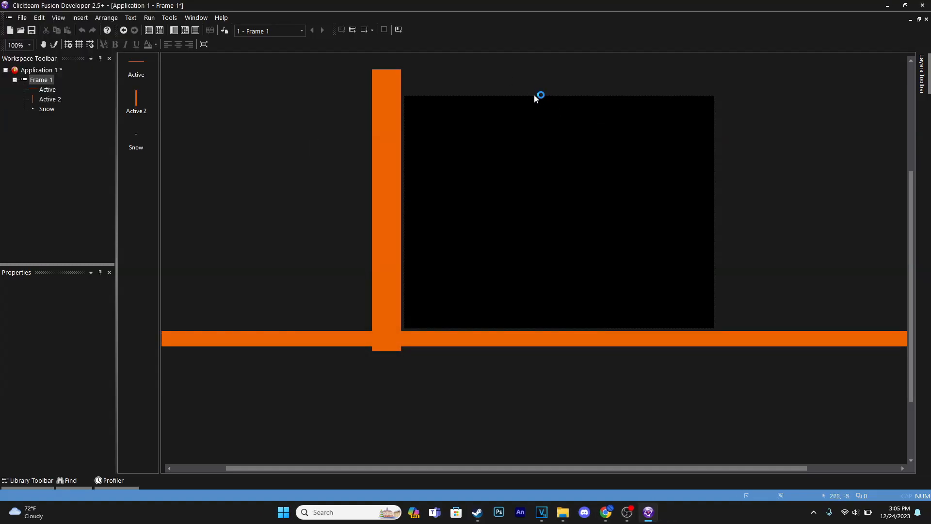
Step: Set the Snow object's movement speed to 30 and test it by running the frame
click(539, 96)
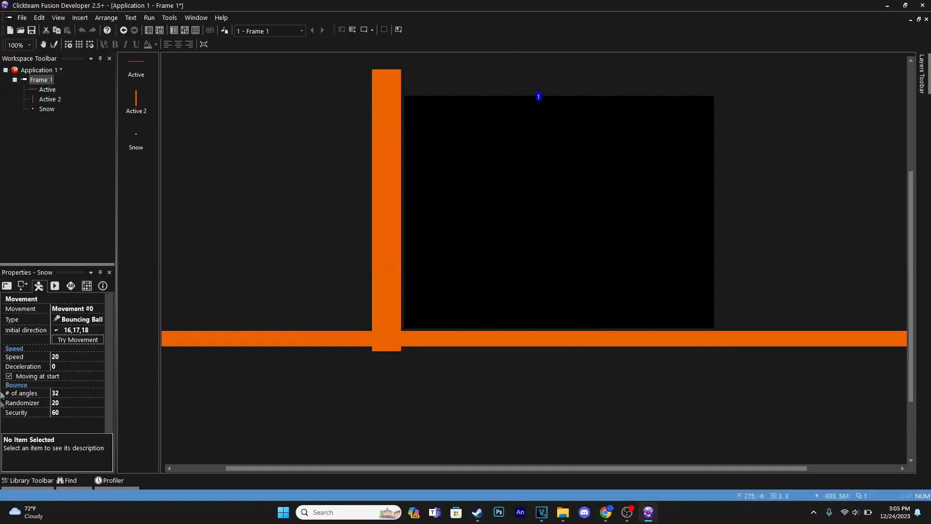
click(71, 360)
text(30)
key(Return)
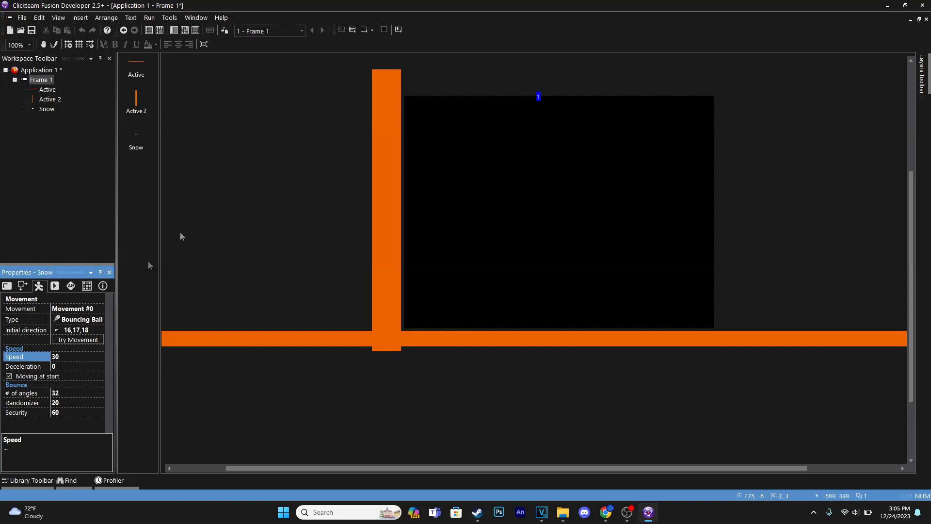
click(365, 30)
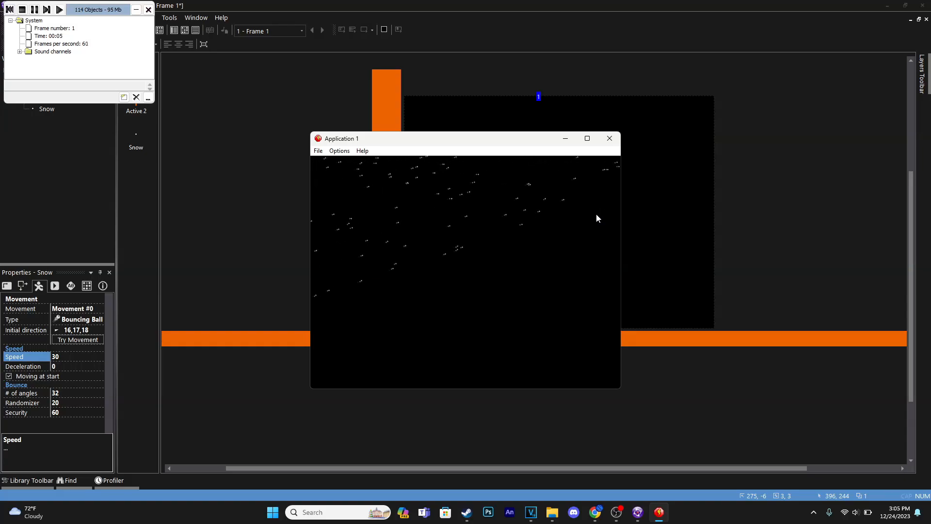
click(615, 139)
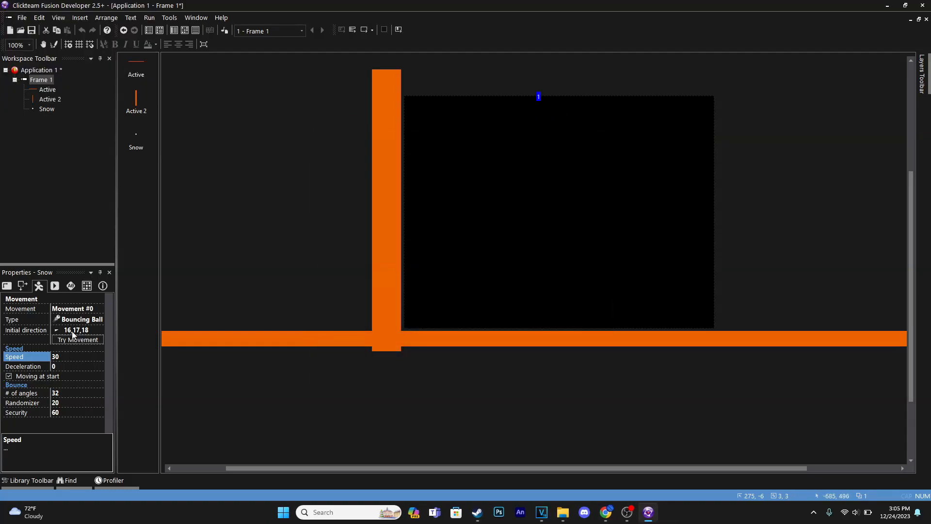
Step: Add the lower-left directions 19 through 23 to the Snow object's initial directions and run the frame
click(73, 332)
click(70, 413)
click(92, 422)
click(85, 420)
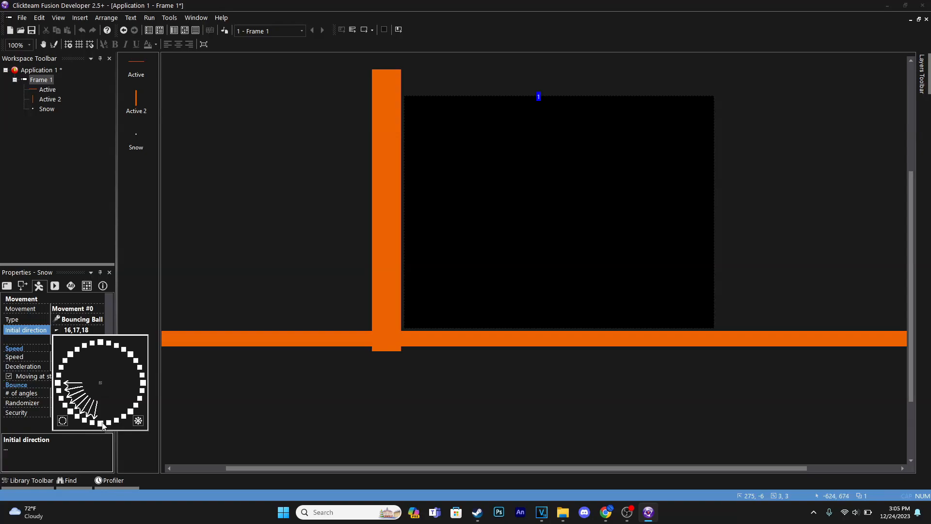
click(324, 71)
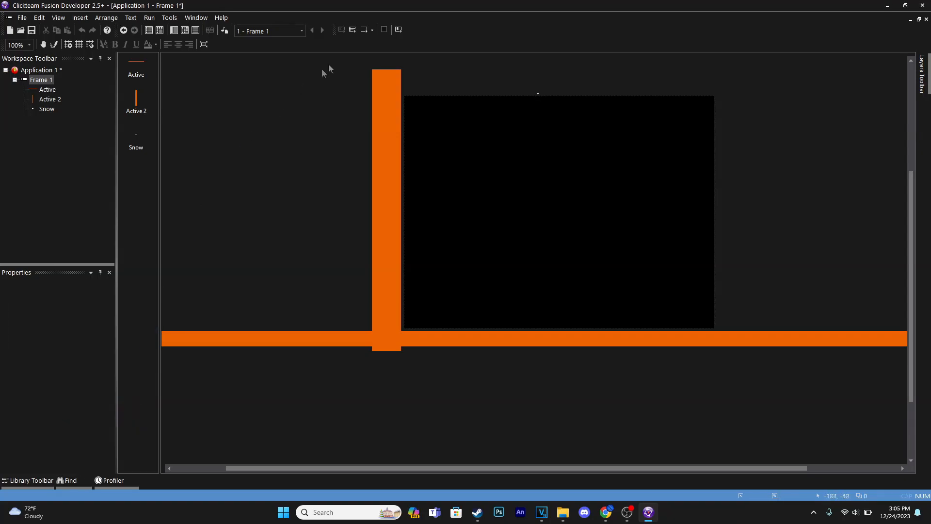
click(365, 30)
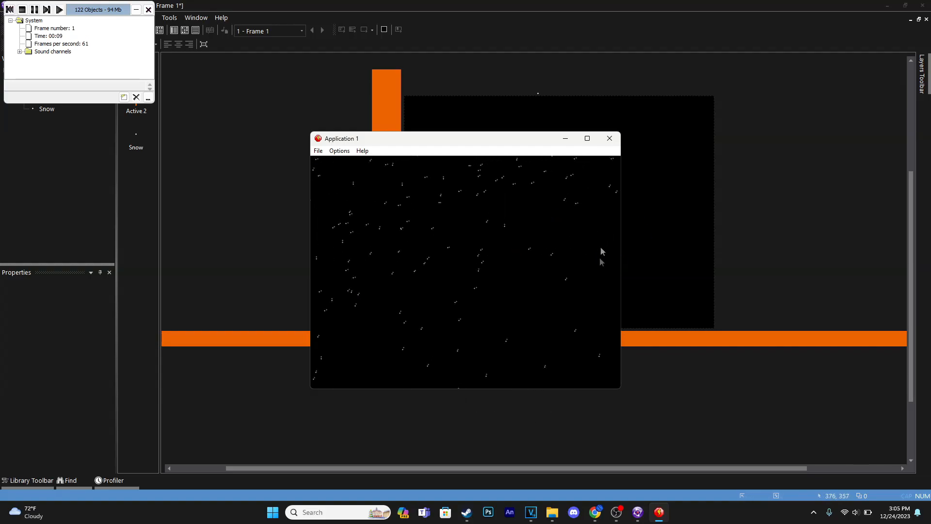
click(609, 139)
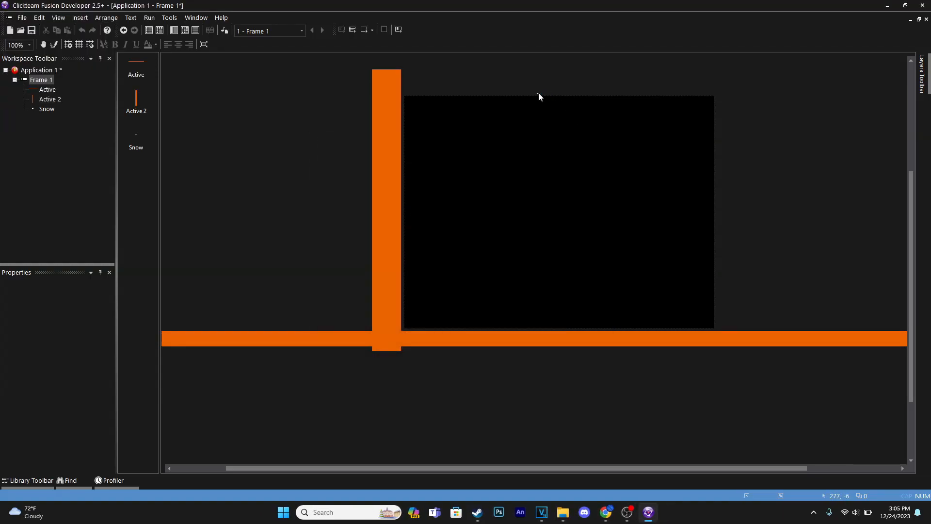
Step: Rename the frame's layer 1 to "Snow layer"
click(539, 95)
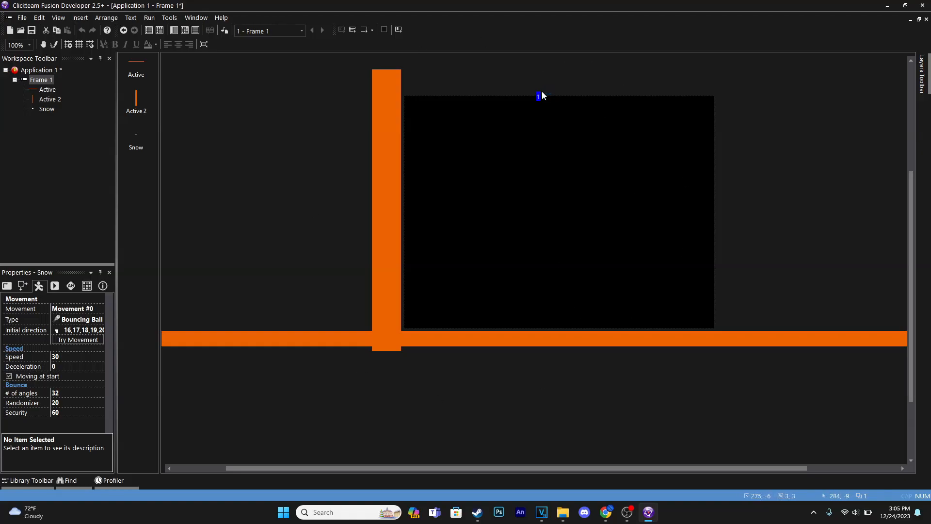
mouse_move(926, 87)
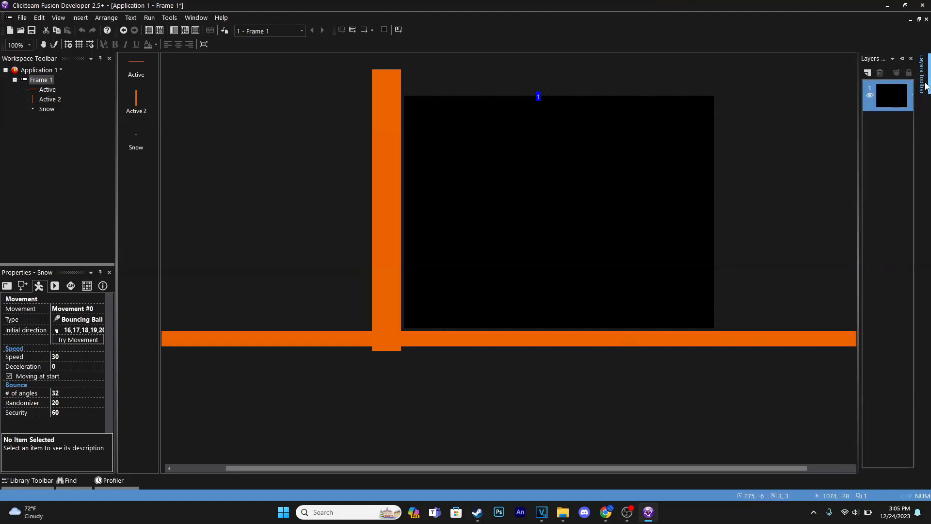
click(889, 93)
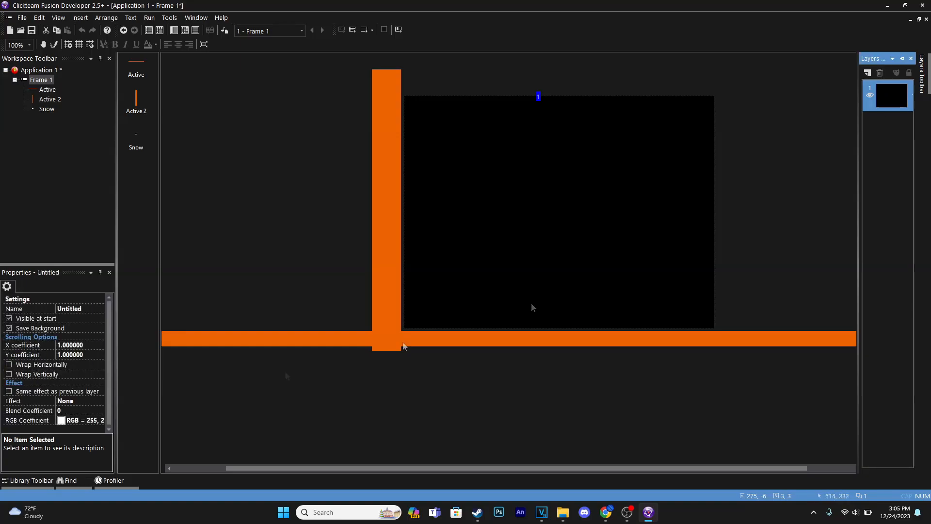
click(79, 309)
text(Snow layer)
key(Return)
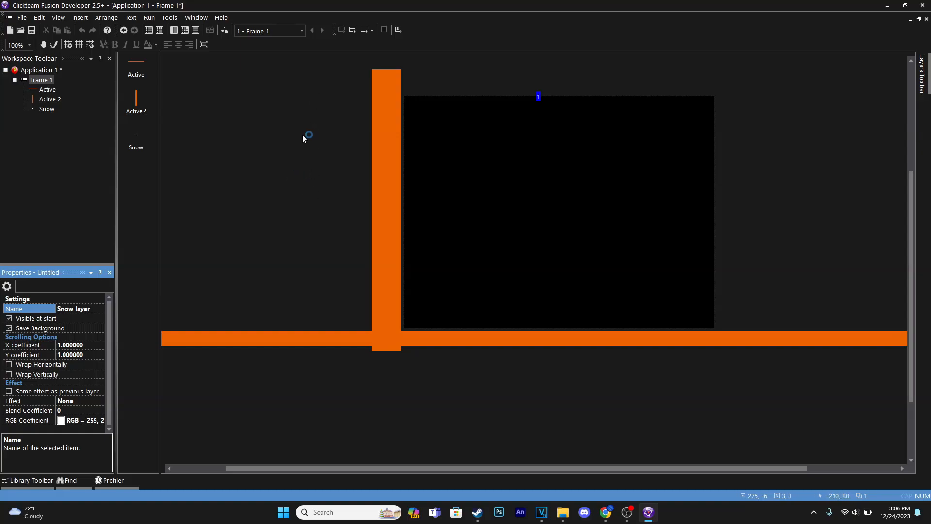
Step: Clear the Snow object's initial directions and select only the lower-left directions 19, 20, 21 and 22
click(184, 30)
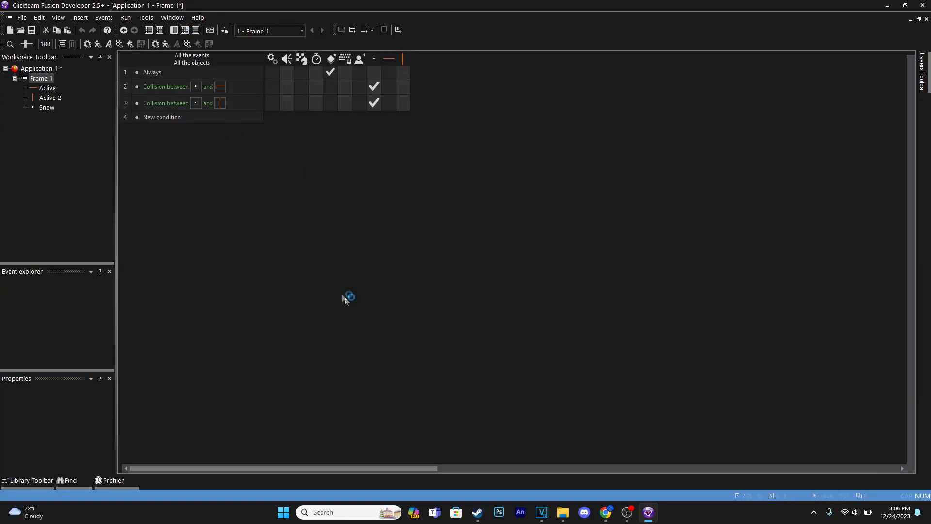
click(175, 30)
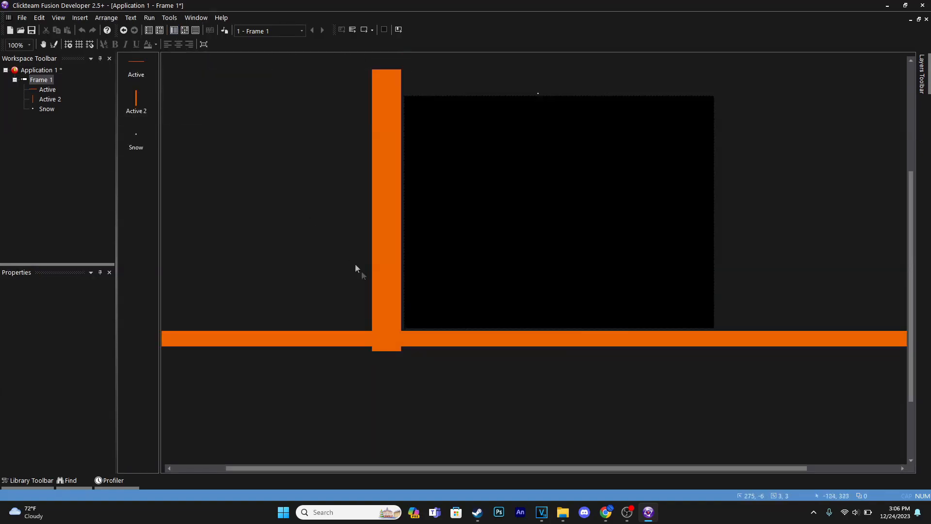
click(538, 97)
click(63, 421)
click(84, 420)
click(77, 416)
click(71, 412)
click(66, 405)
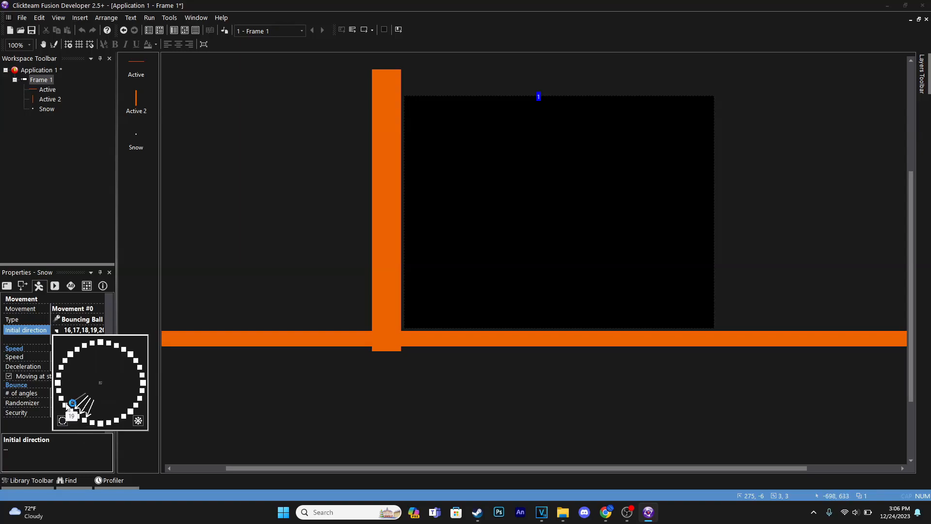
click(38, 426)
Step: Set the Snow object's movement speed to 15 and test it by running the frame
click(85, 356)
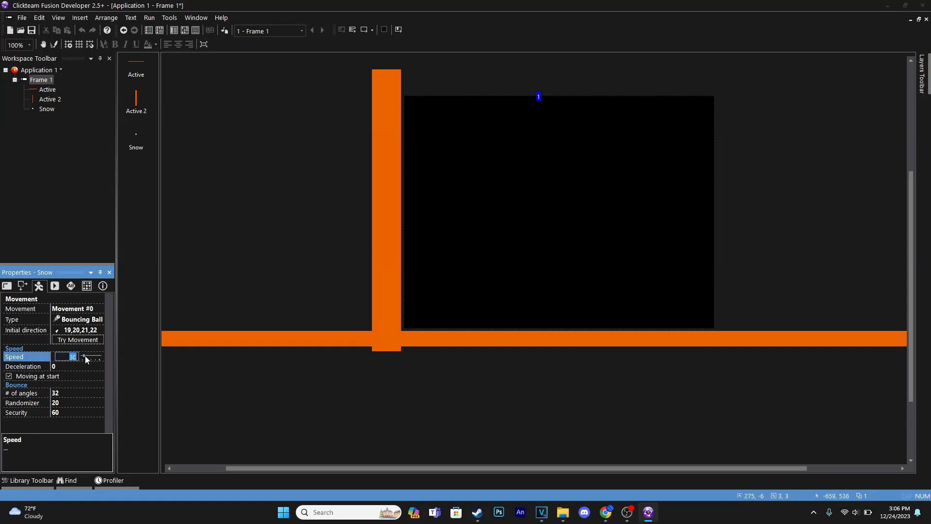
text(15)
key(Return)
click(353, 29)
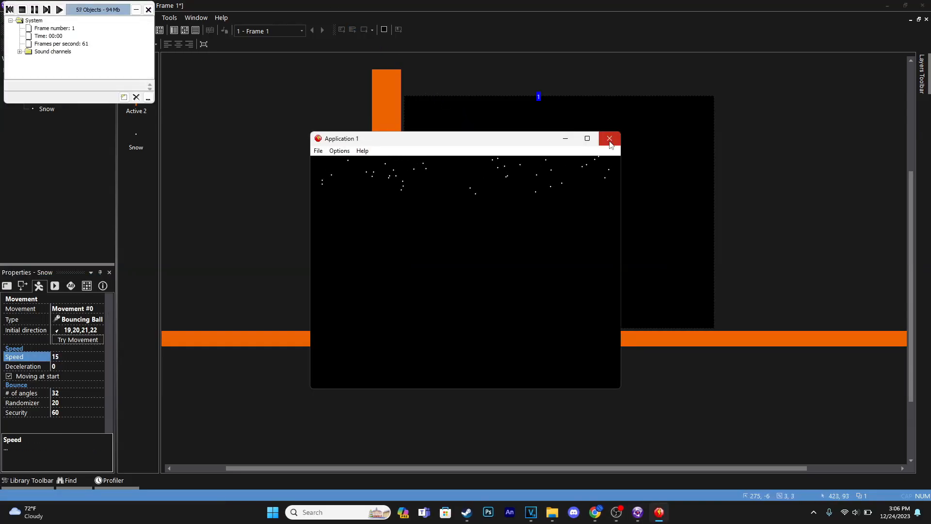
click(609, 138)
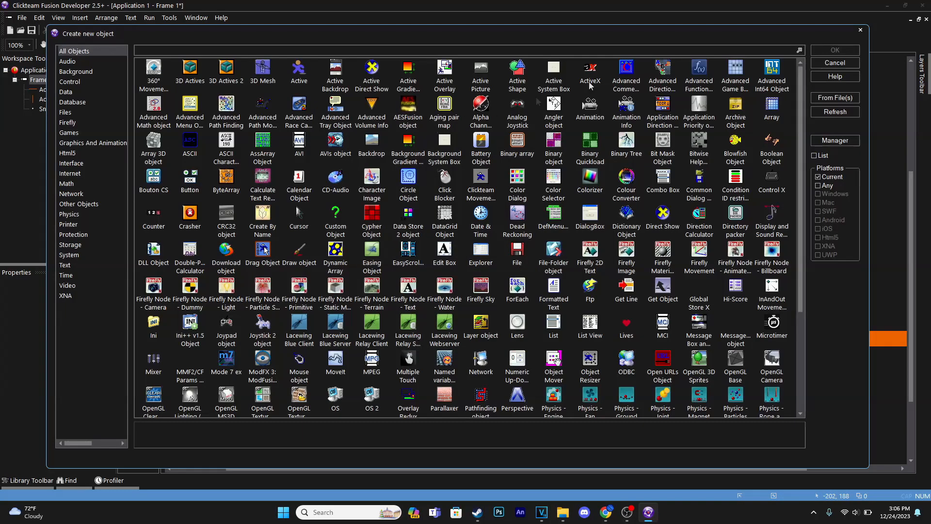
Step: Insert a new Active object outside the frame and stretch it into a horizontal bar about 183 by 32 px
double_click(296, 68)
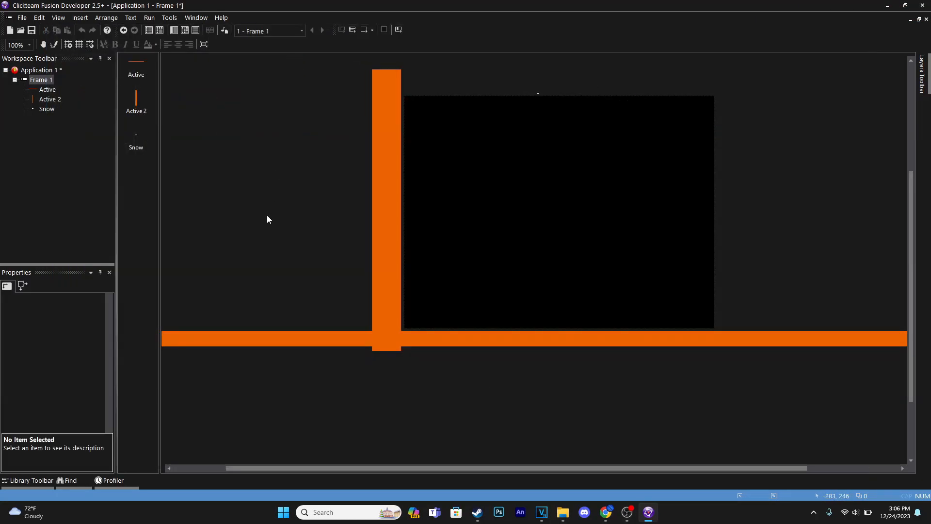
click(267, 214)
drag(282, 214, 355, 214)
Step: Paint the new bar solid blue (6B97EB) and place it inside the frame at about X 191, Y 245
double_click(302, 216)
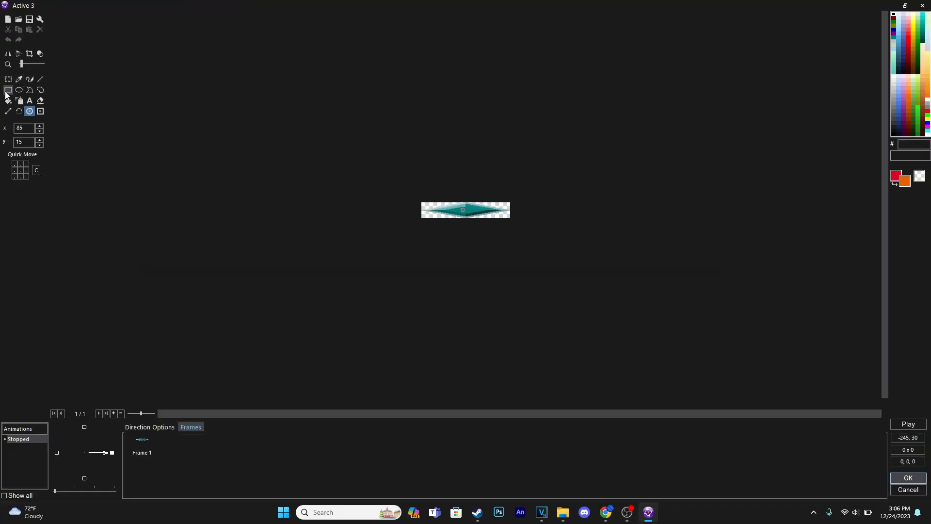
click(9, 90)
right_click(898, 98)
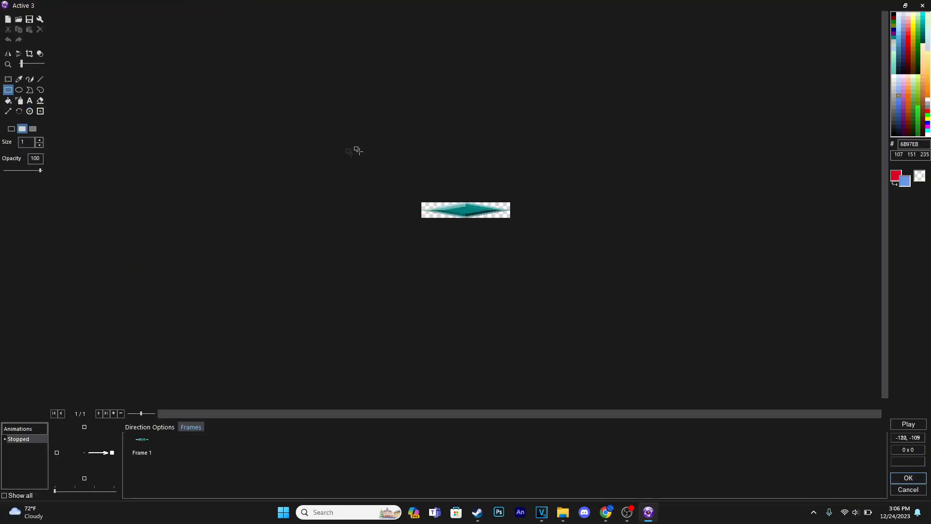
drag(358, 150, 652, 285)
click(908, 478)
drag(300, 216, 535, 225)
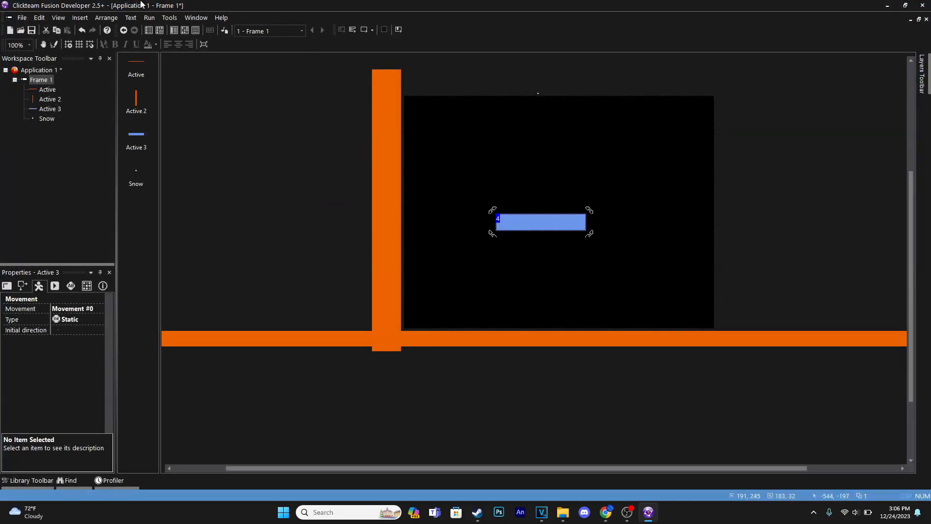
Step: Duplicate the Snow and Active 2 collision event and retarget the copy to the blue Active 3 bar
click(184, 29)
click(125, 104)
click(166, 117)
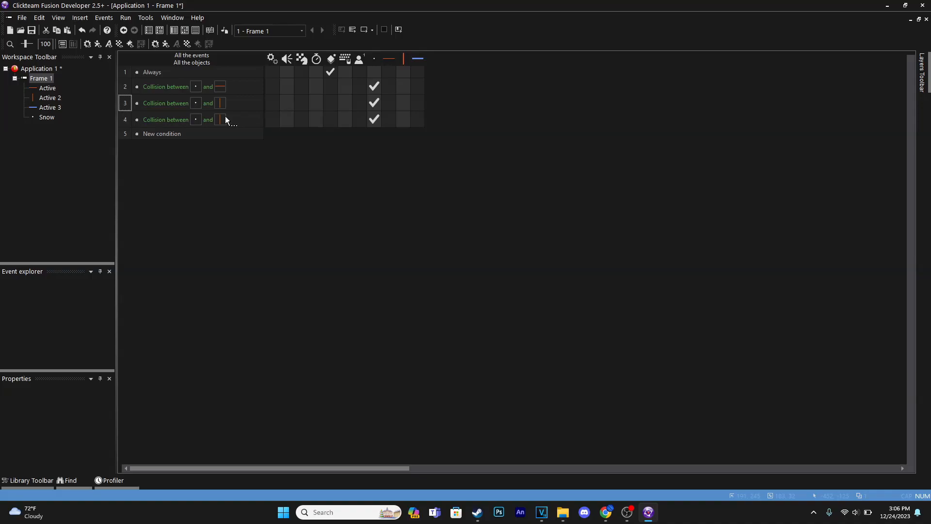
double_click(219, 117)
click(480, 291)
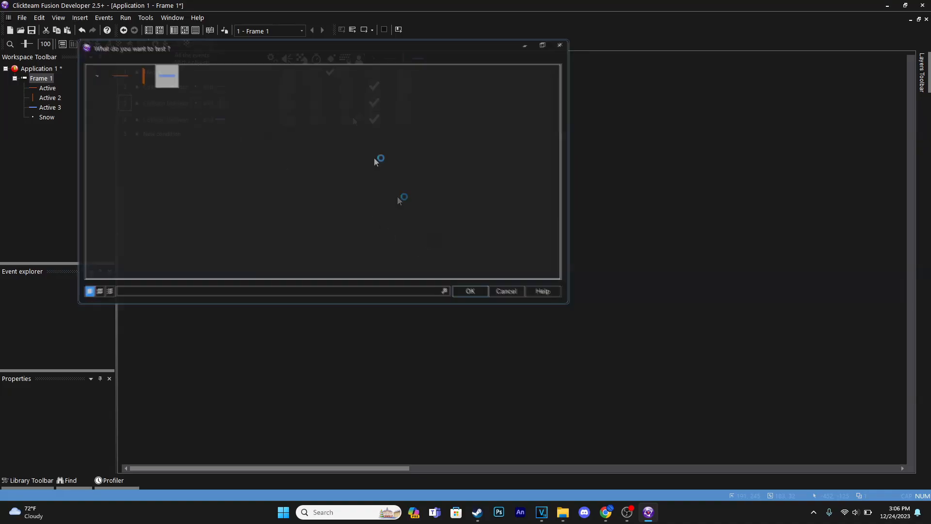
Step: Run the frame to check how the falling snow interacts with the blue bar, and return to the frame layout
click(364, 31)
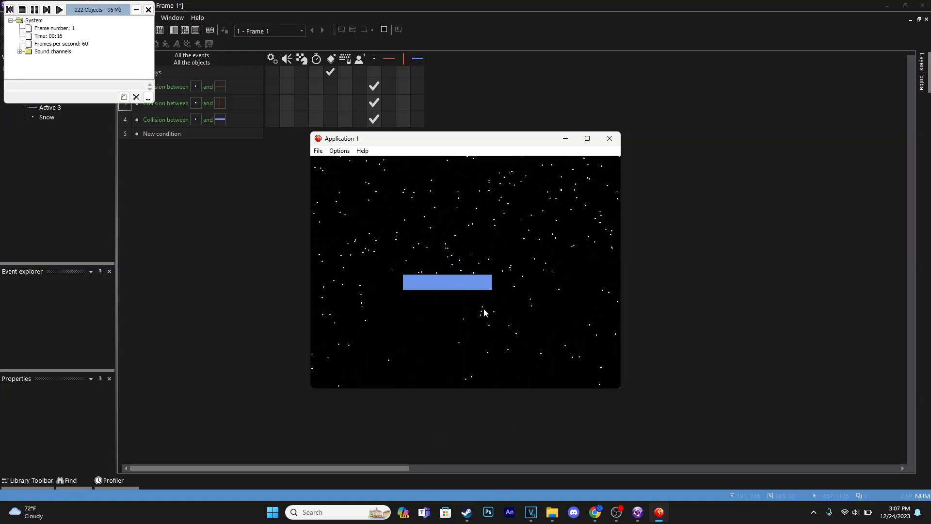
click(610, 138)
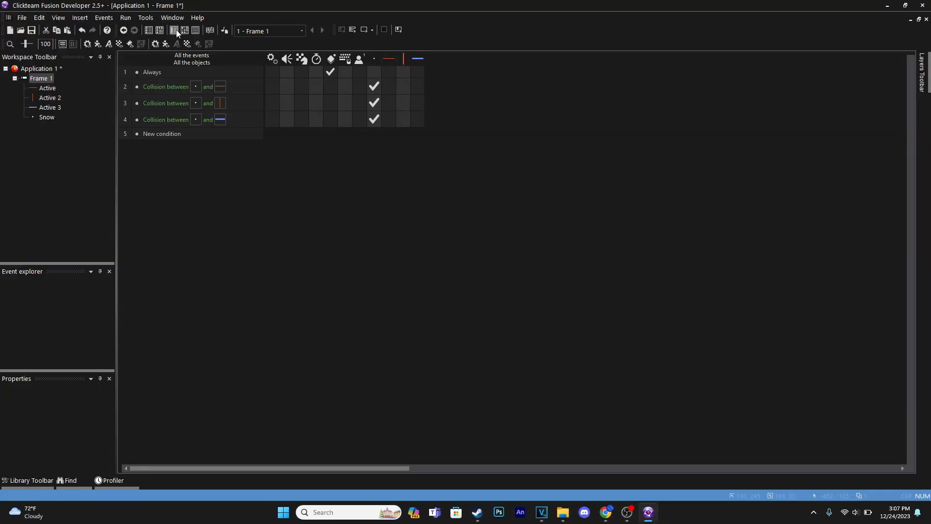
click(175, 30)
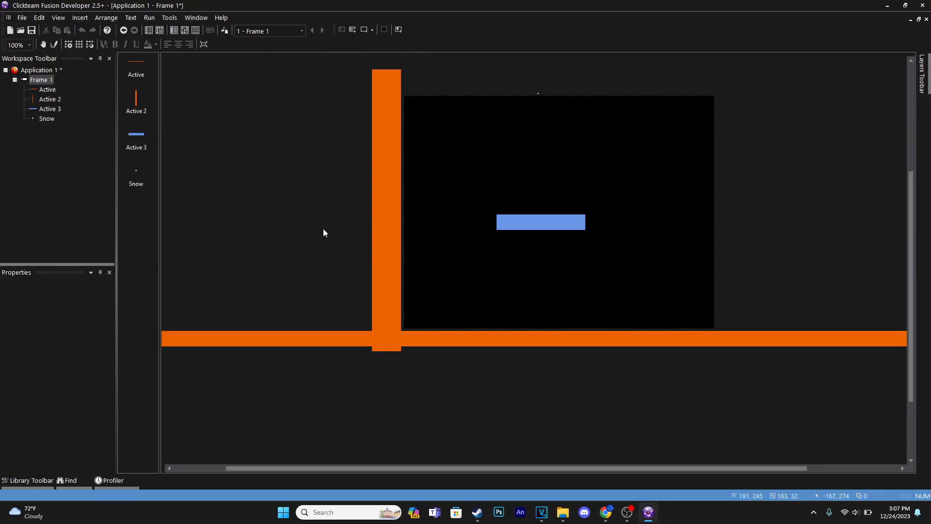